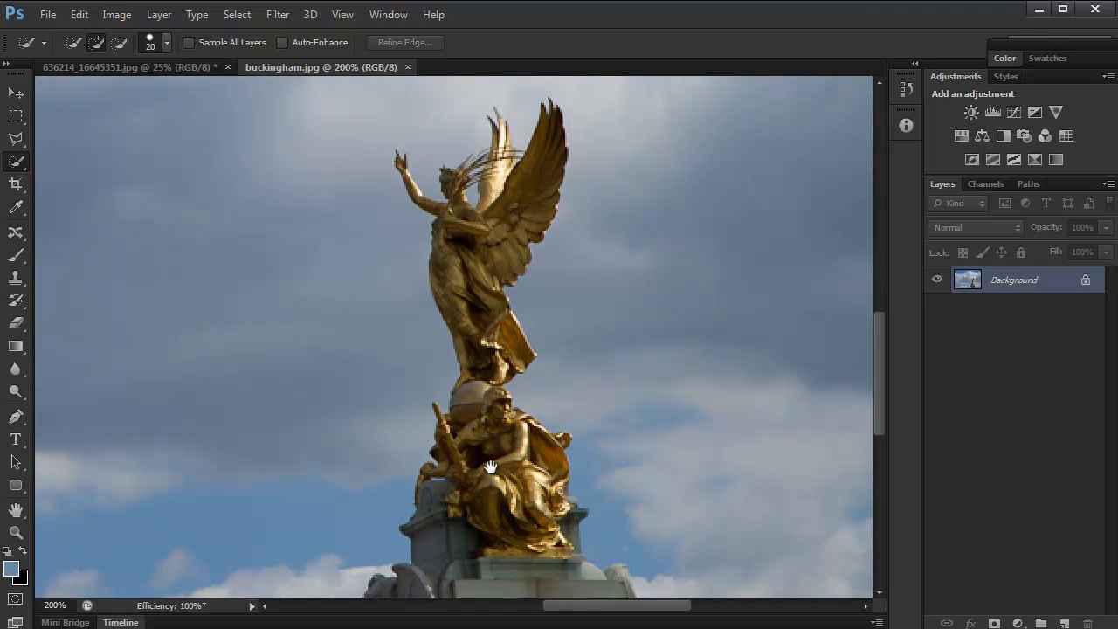
Select the golden winged statue and the seated figure beneath it with the Quick Selection tool.
key(ctrl+minus)
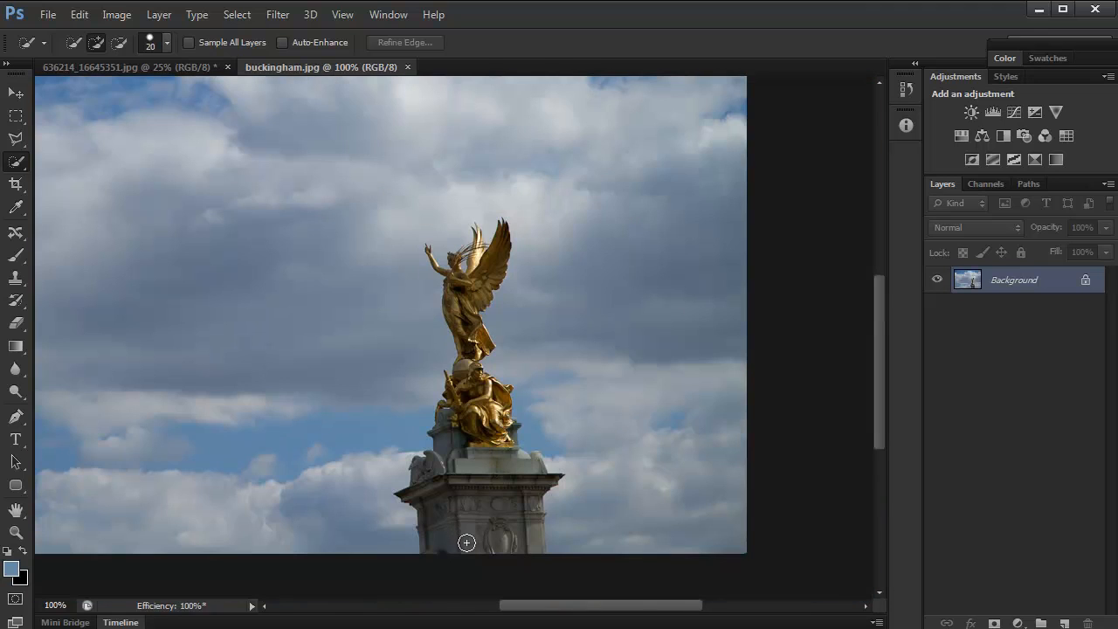
drag(467, 291, 468, 305)
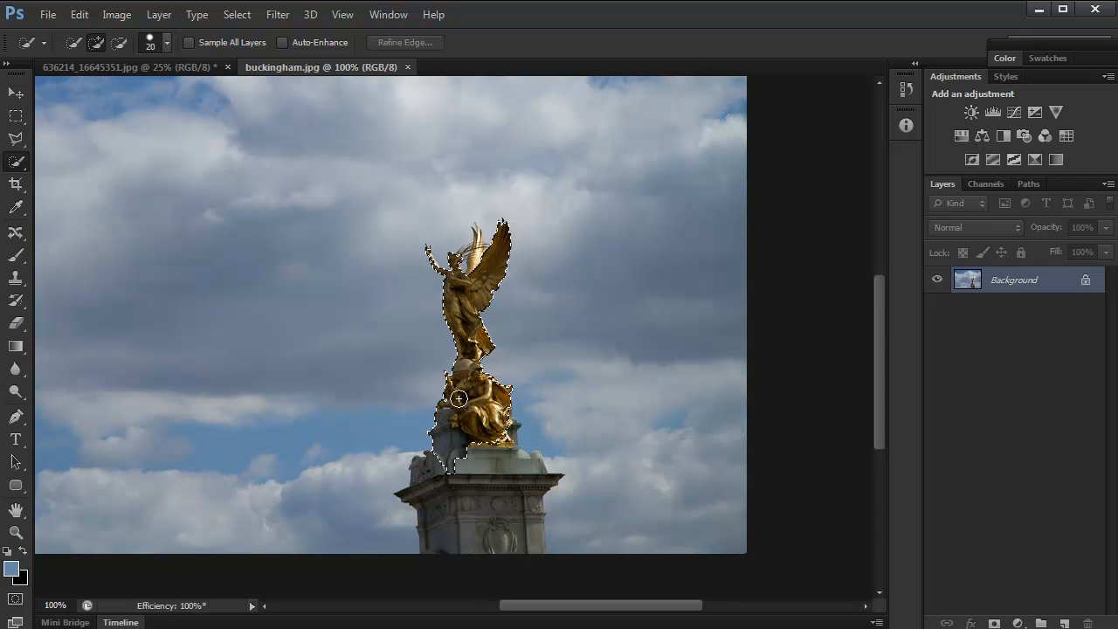
drag(502, 435, 492, 432)
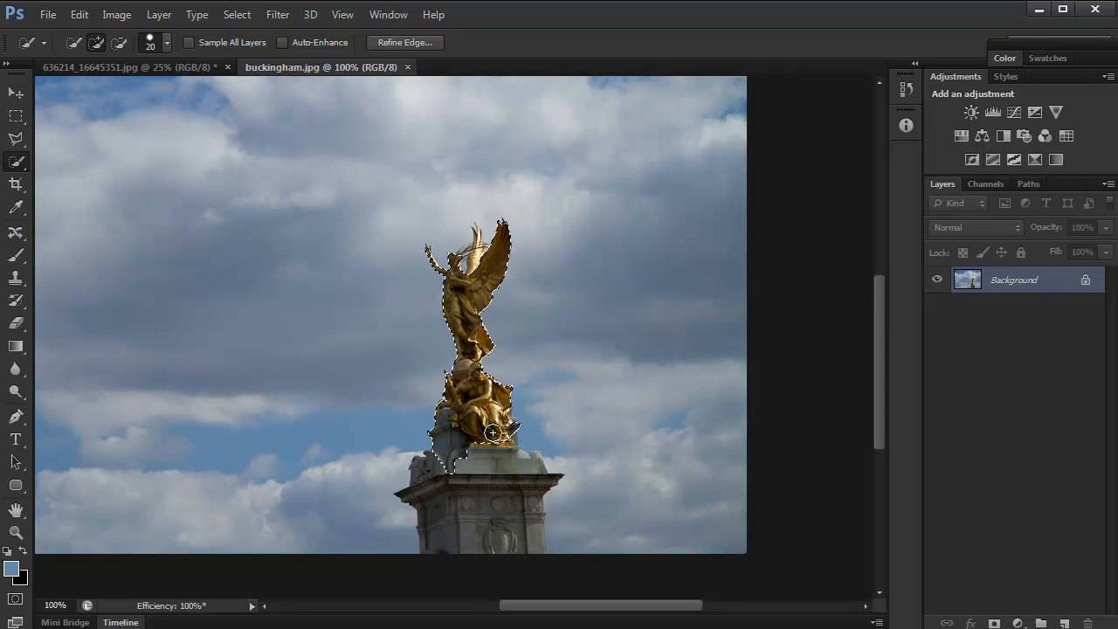
key(ctrl+plus)
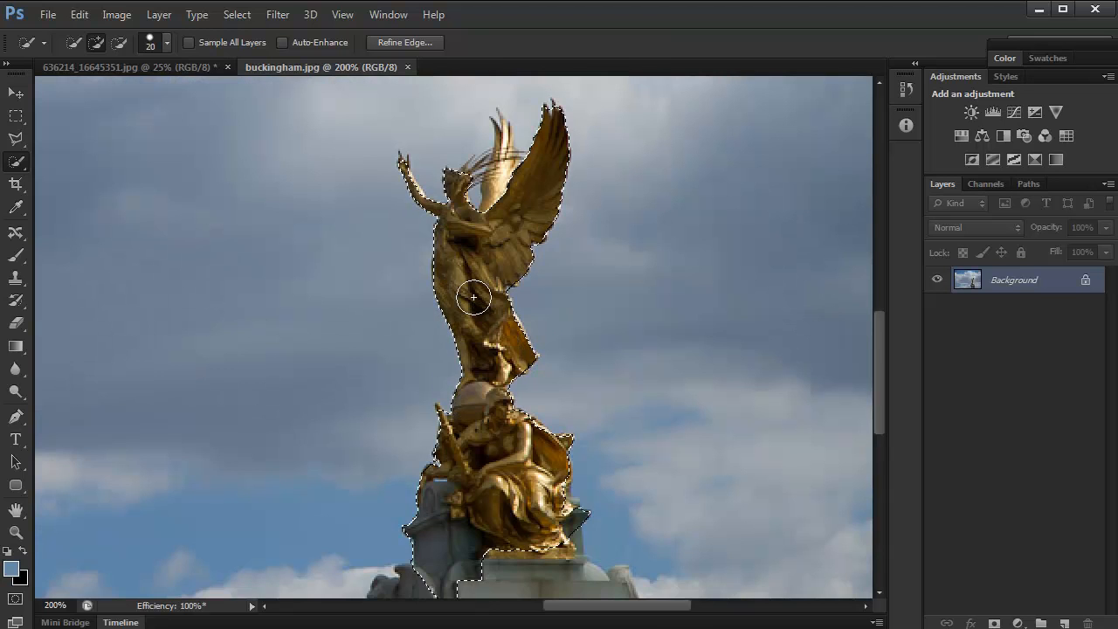
drag(519, 332, 461, 422)
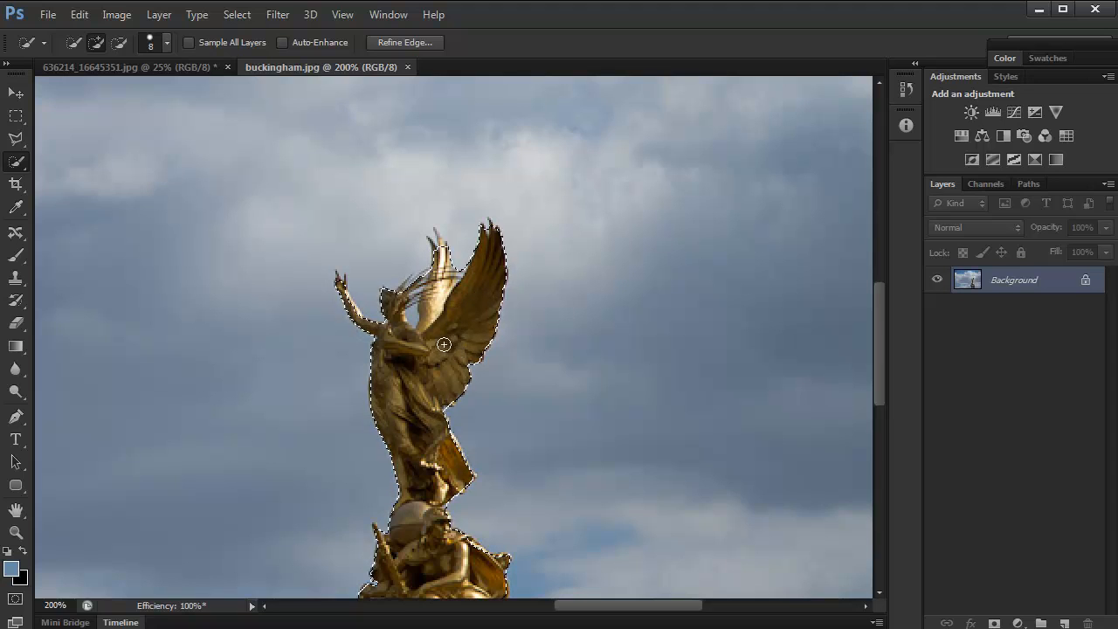
Subtract the grey stone pedestal areas beside and below the seated golden figure from the selection.
key(alt)
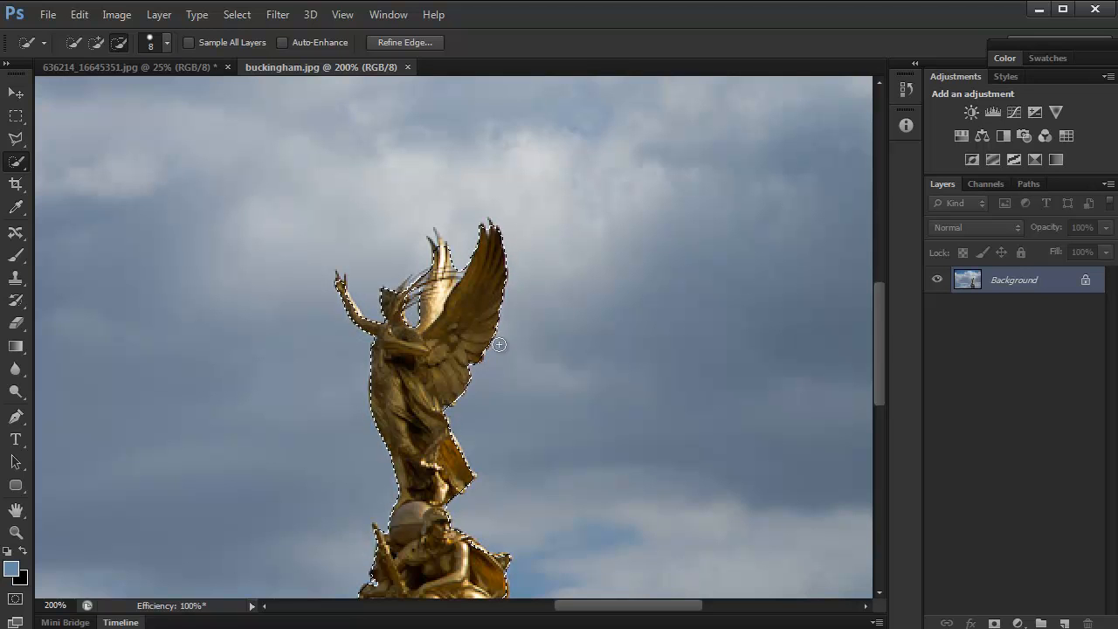
key(space)
mouse_move(449, 352)
mouse_down()
mouse_move(532, 264)
mouse_move(534, 224)
mouse_up()
drag(532, 434, 515, 389)
key(alt)
drag(458, 545, 462, 511)
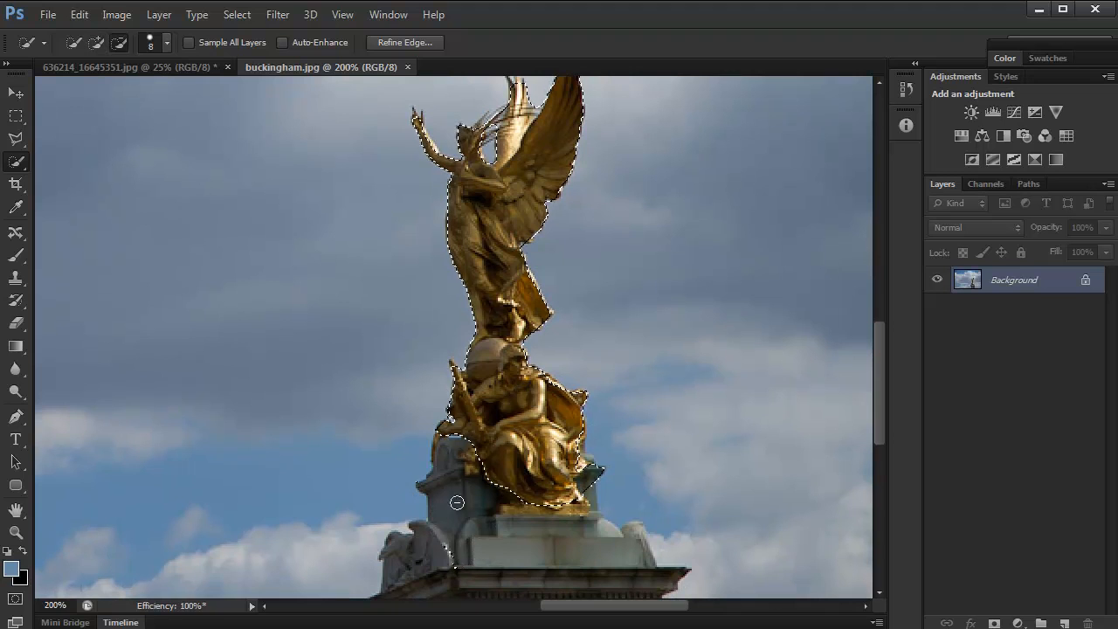
alt+click(587, 472)
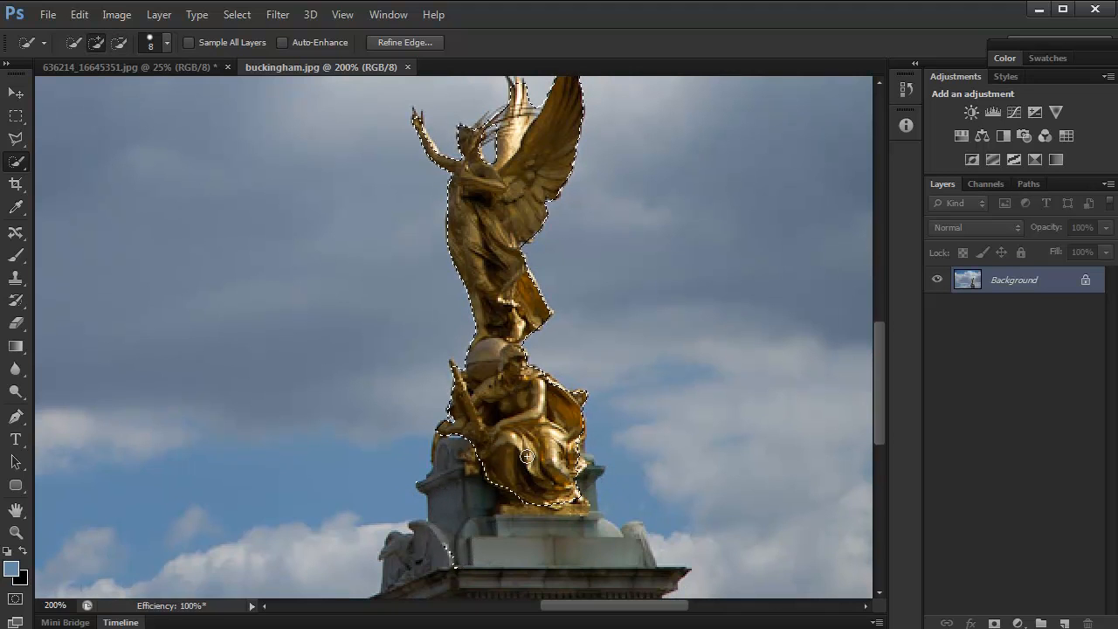
drag(569, 291, 539, 407)
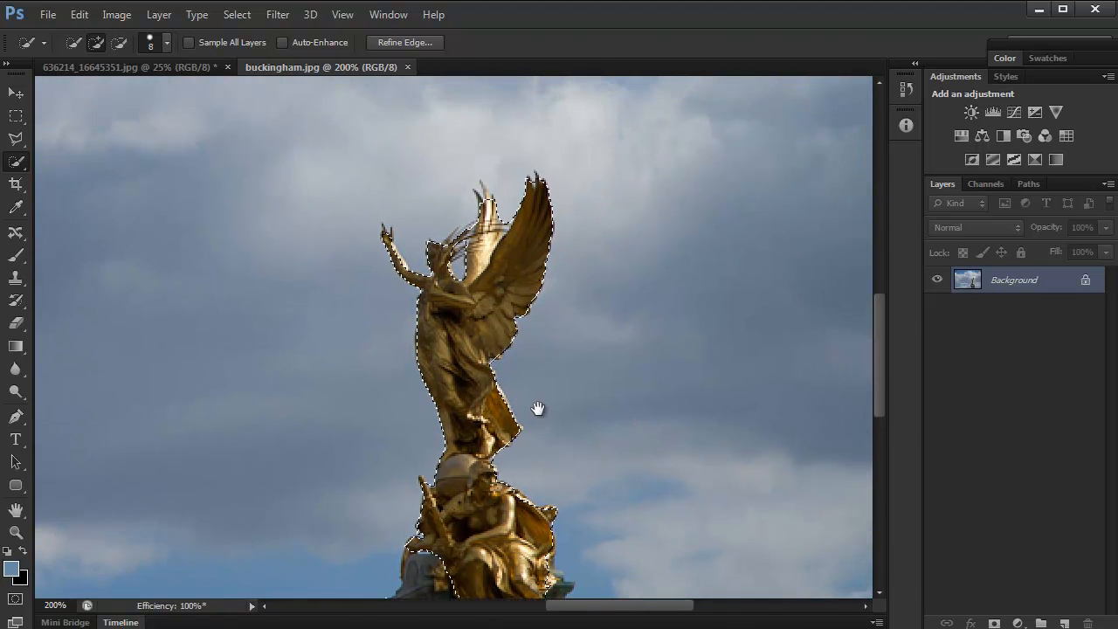
key(ctrl+z)
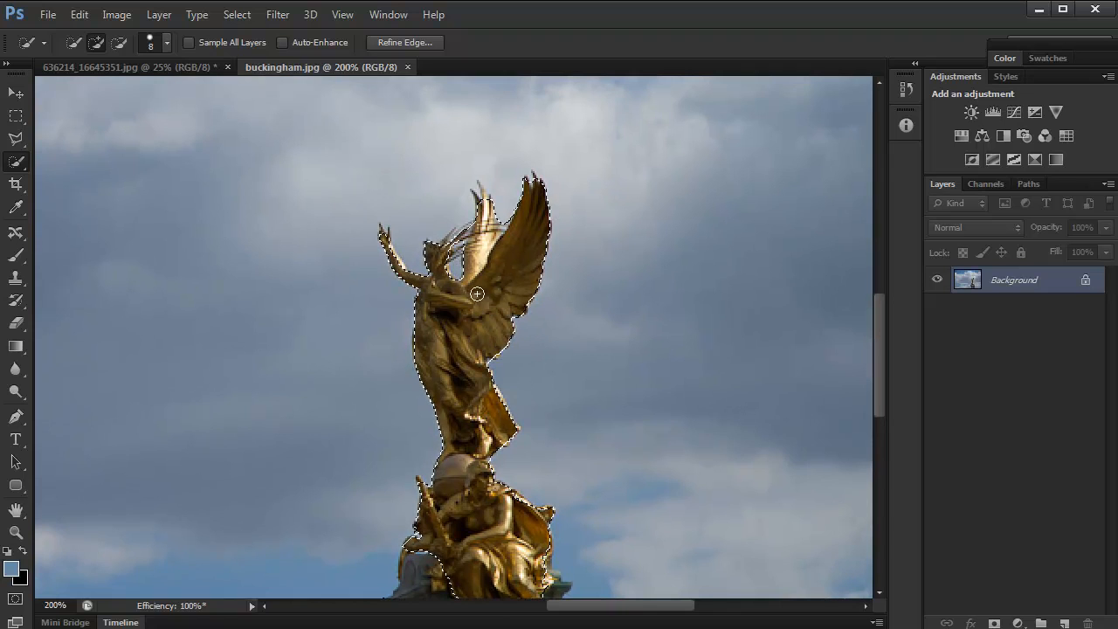
Open Refine Edge for the statue selection, enabling Smart Radius with a radius of 2.3 px.
click(415, 40)
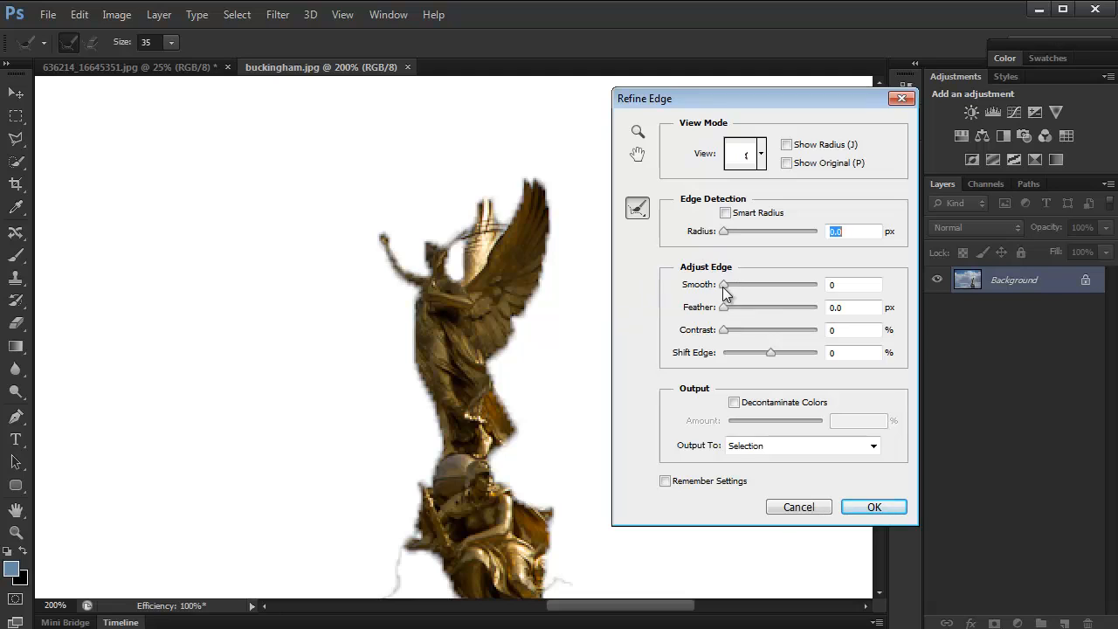
click(726, 213)
mouse_move(722, 234)
mouse_down()
mouse_move(752, 232)
mouse_move(734, 231)
mouse_up()
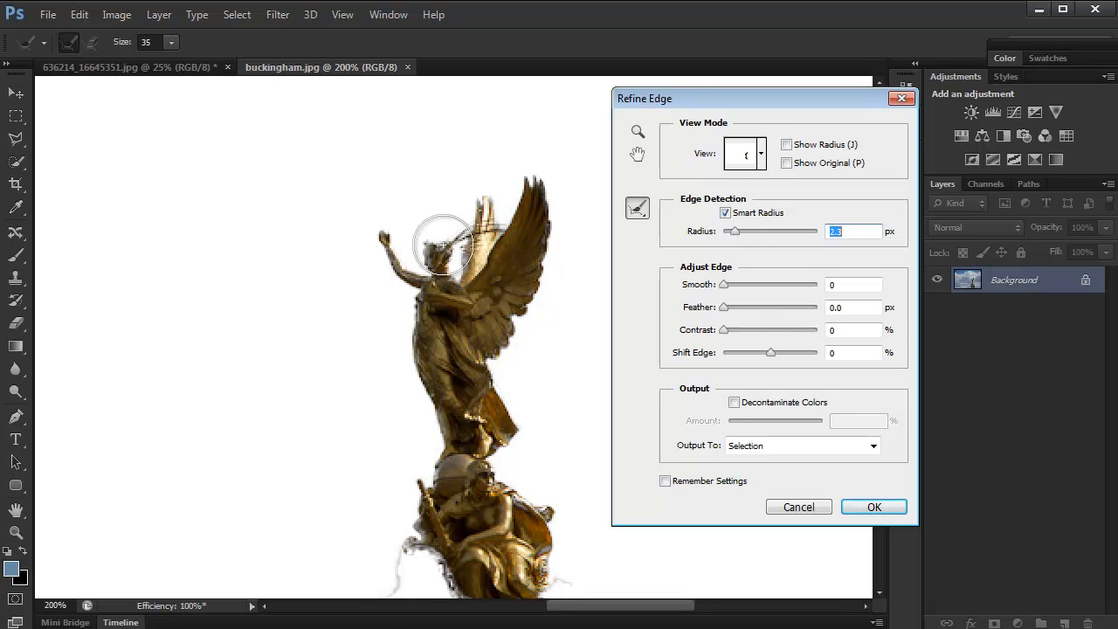
Refine the edges around the statue's head, raised hand, rear wing tip and seated figure's side, and output the result as a selection.
drag(449, 228, 459, 270)
mouse_move(445, 226)
mouse_down()
mouse_move(435, 223)
mouse_move(423, 262)
mouse_move(434, 265)
mouse_up()
mouse_move(391, 217)
mouse_down()
mouse_move(373, 226)
mouse_move(412, 304)
mouse_move(378, 294)
mouse_up()
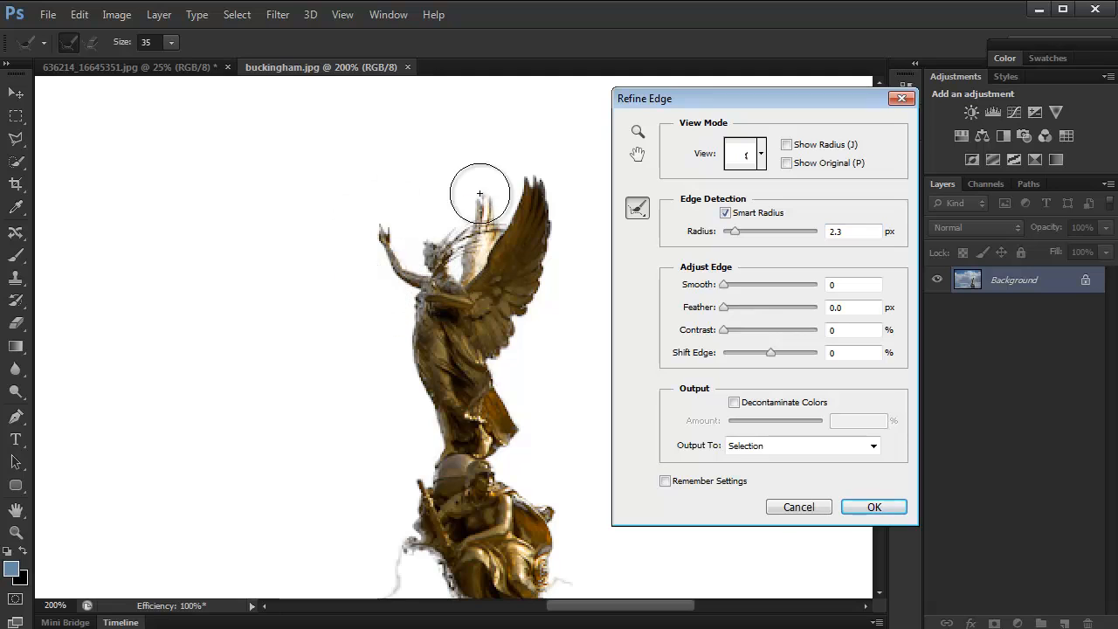
drag(494, 190, 495, 223)
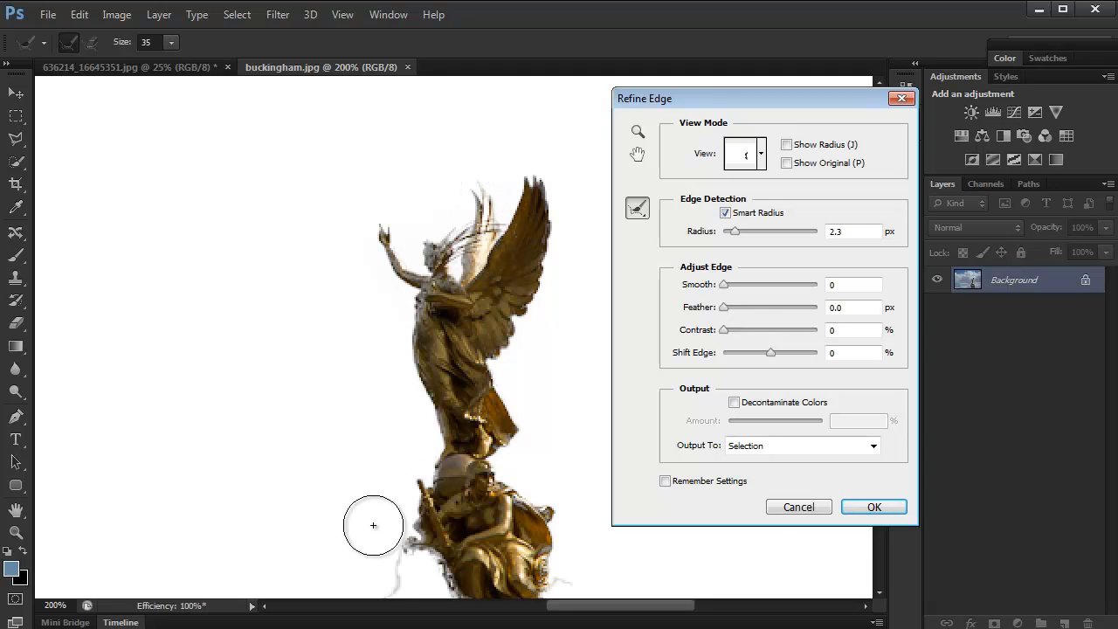
drag(411, 499, 404, 341)
mouse_move(380, 422)
mouse_down()
mouse_move(403, 444)
mouse_move(409, 474)
mouse_up()
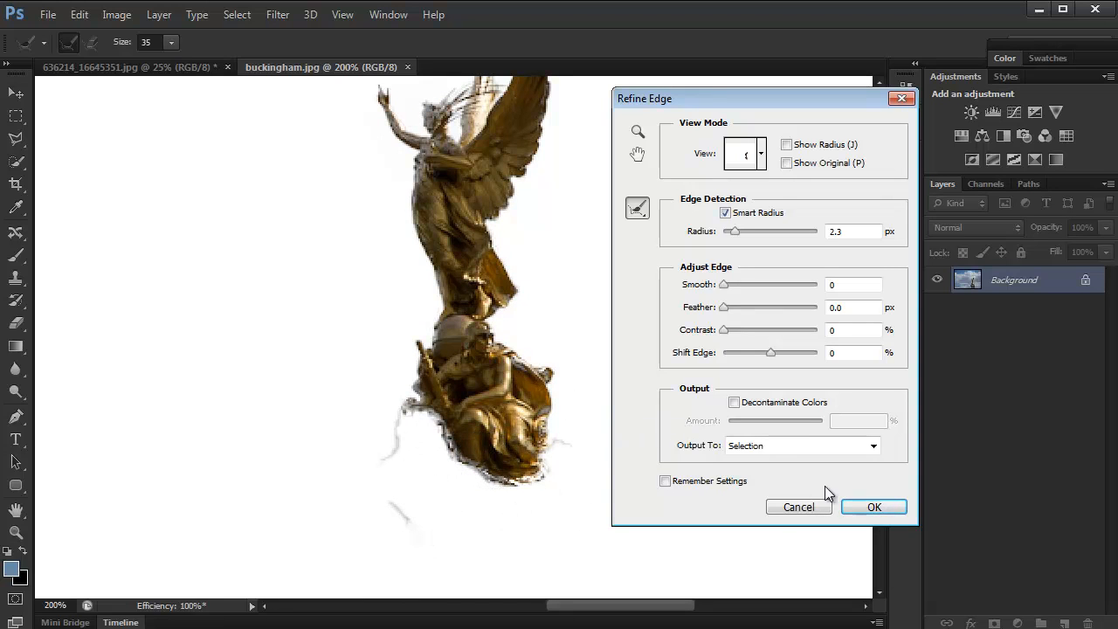
click(873, 506)
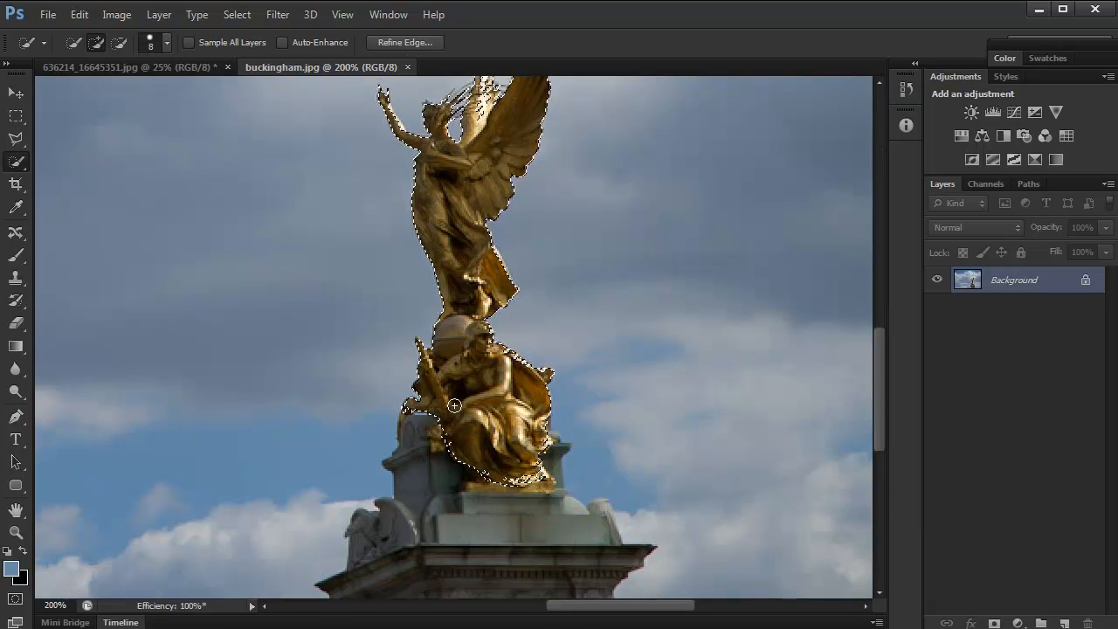
Try placing the selected statue on the cracked wall texture in 636214_16645351.jpg.
key(v)
drag(466, 354, 333, 267)
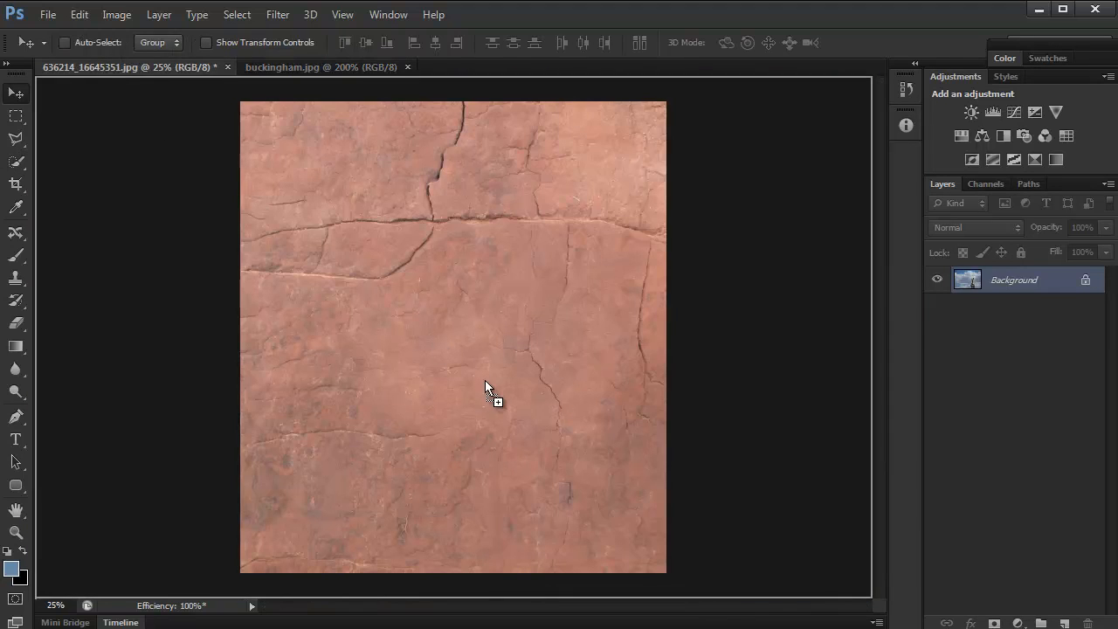
drag(484, 381, 483, 387)
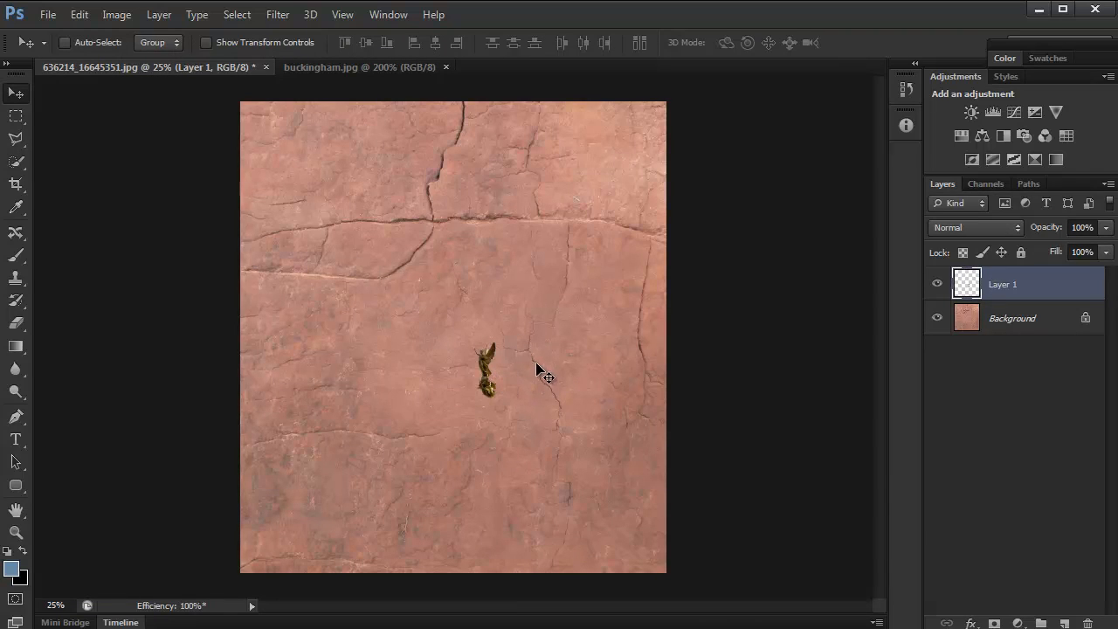
key(ctrl+e)
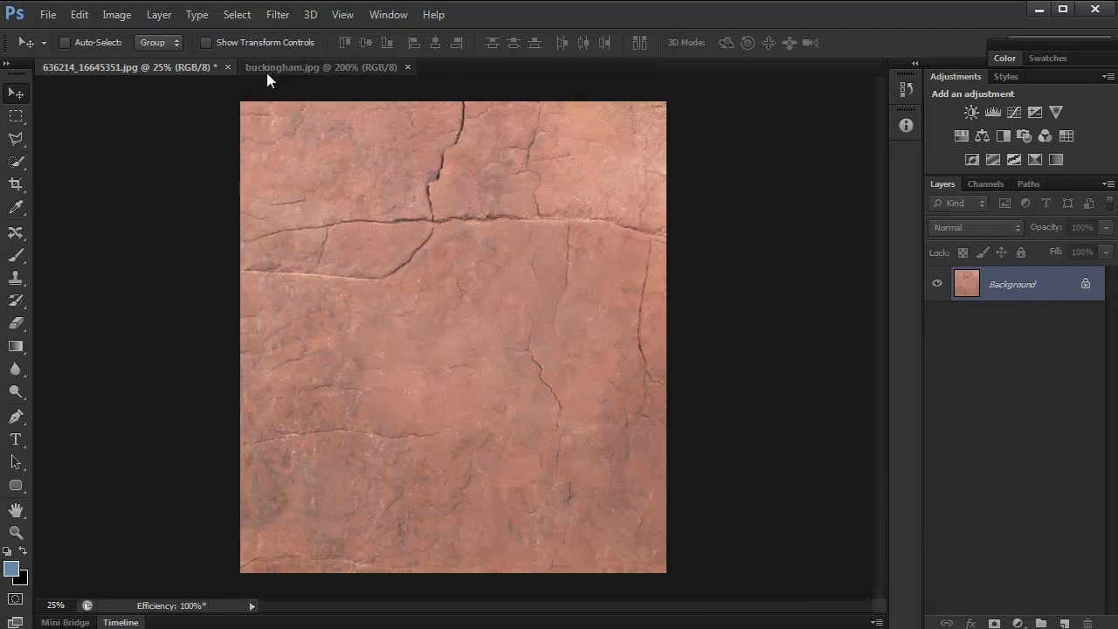
Resize the wall texture image proportionally to 800 pixels high using Bicubic Sharper resampling.
key(ctrl+alt+i)
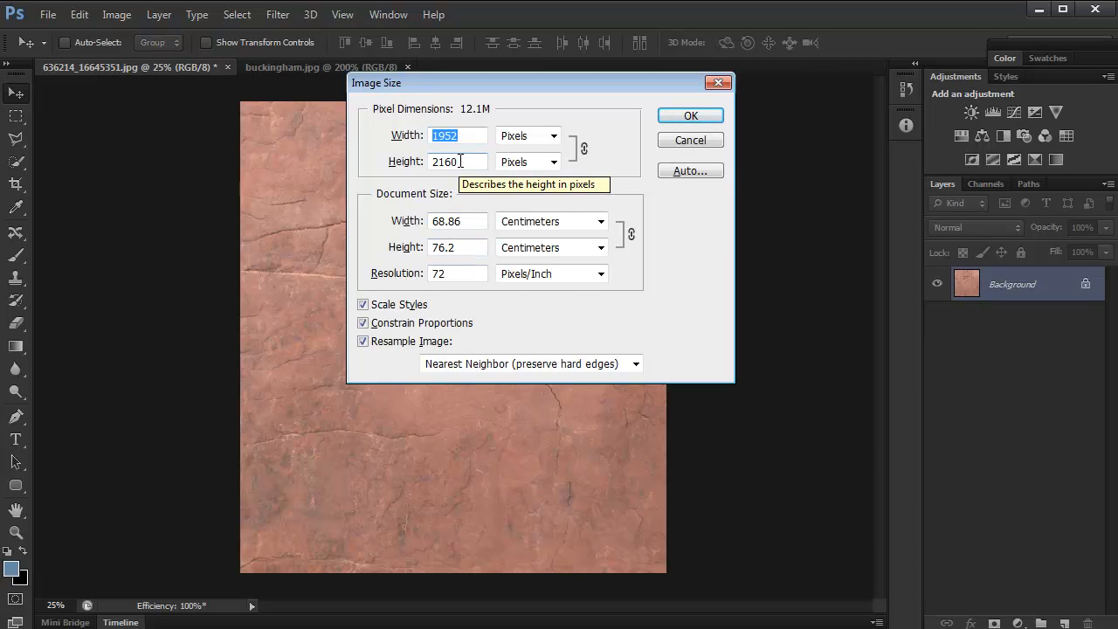
key(Tab)
key(Tab)
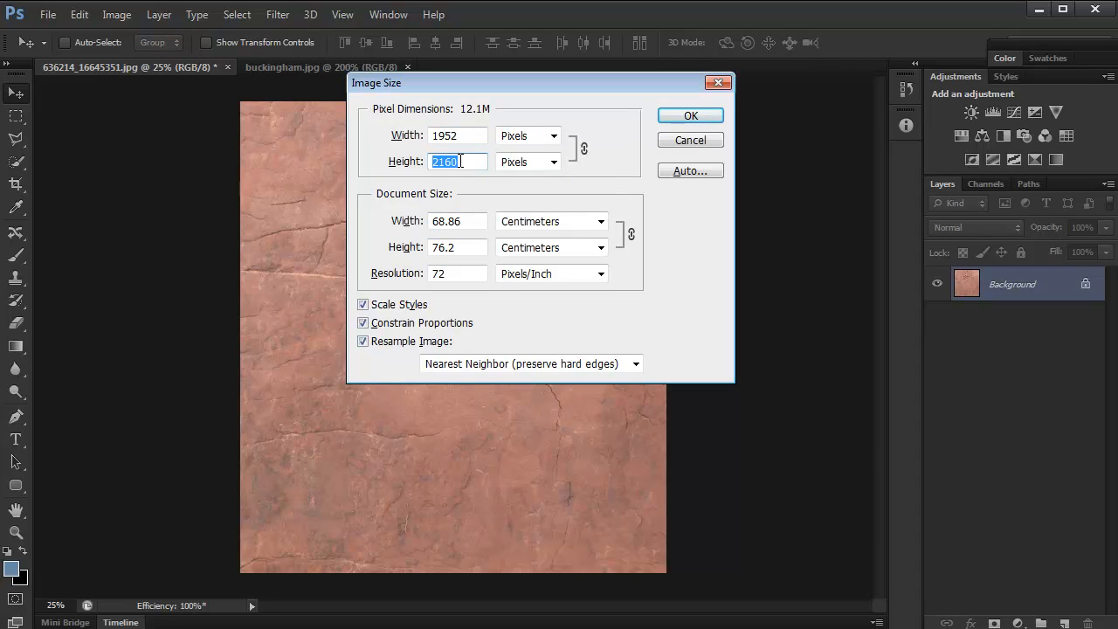
text(800)
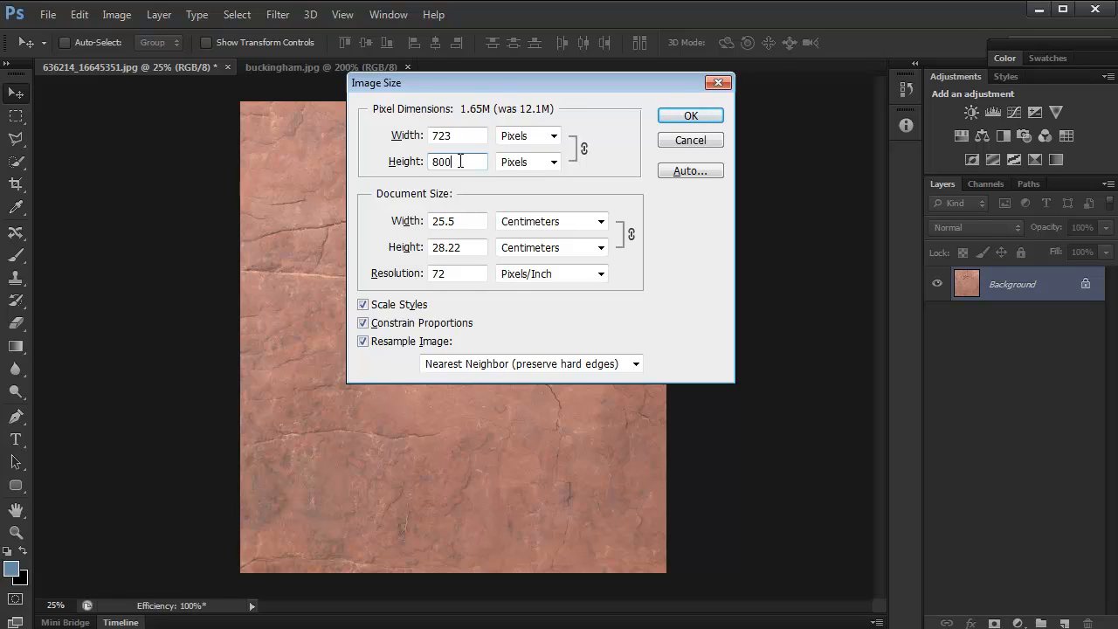
click(635, 365)
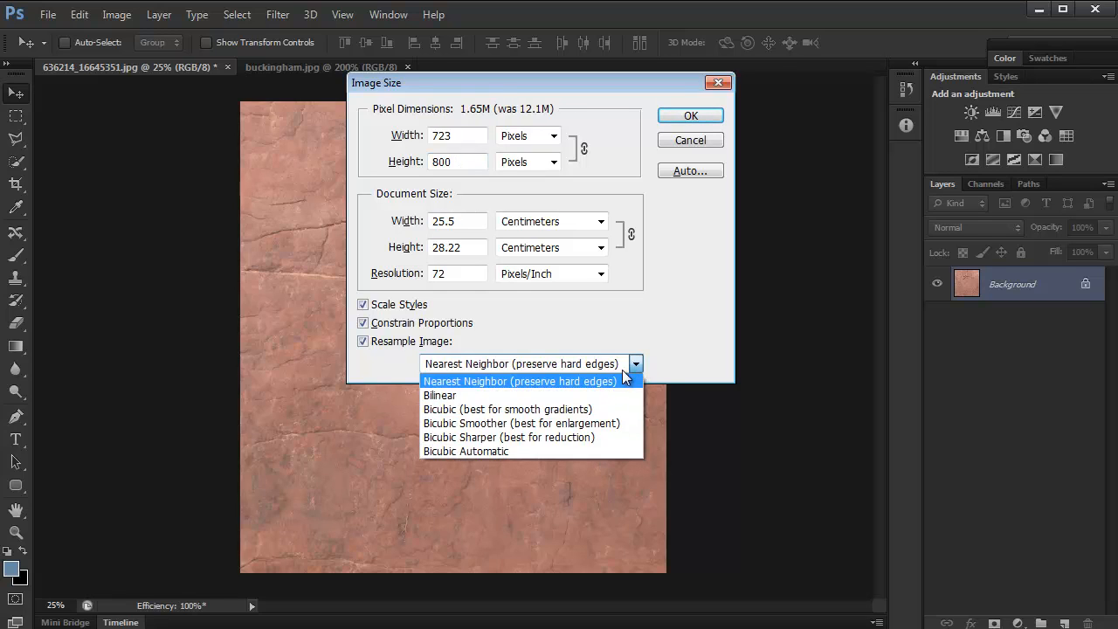
click(527, 437)
click(686, 116)
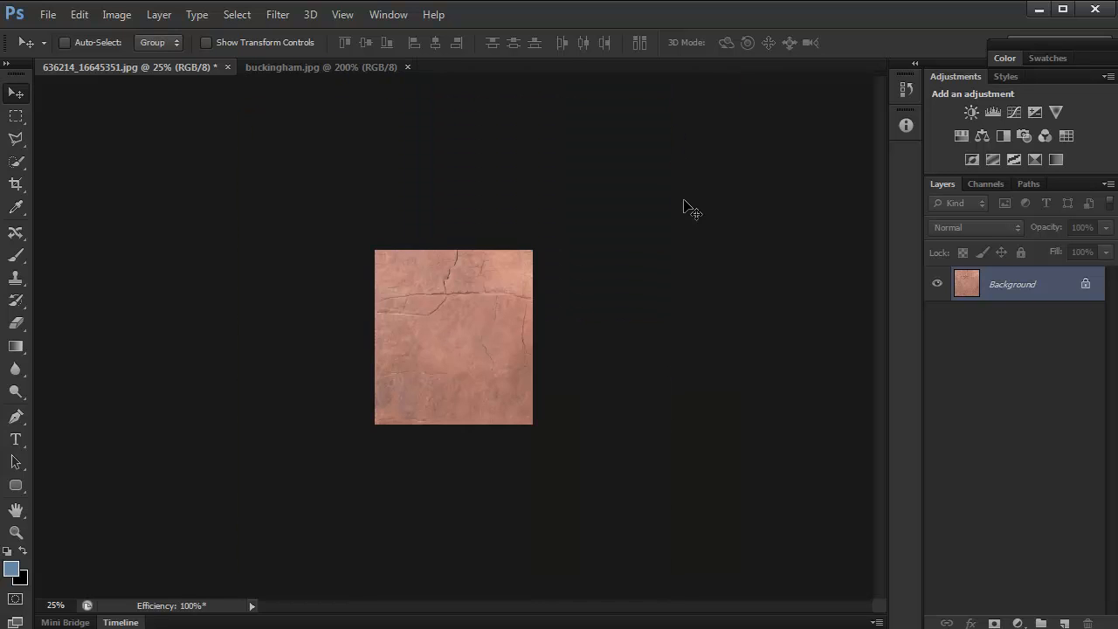
Resize the wall texture image proportionally to a height of 600 pixels.
key(ctrl+0)
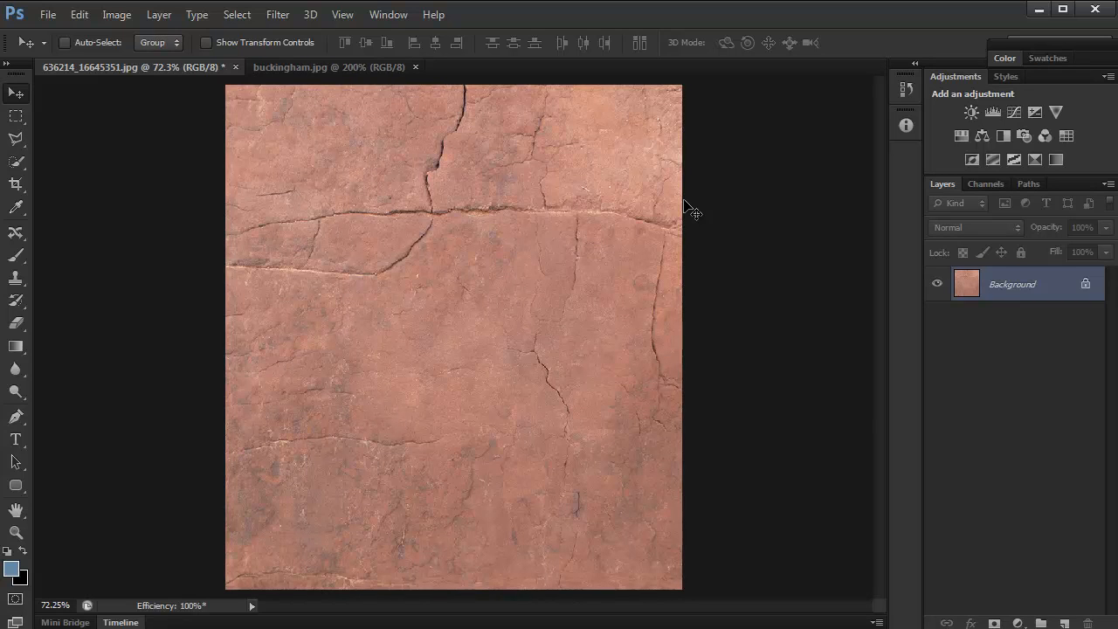
key(ctrl+1)
key(ctrl+alt+i)
key(Tab)
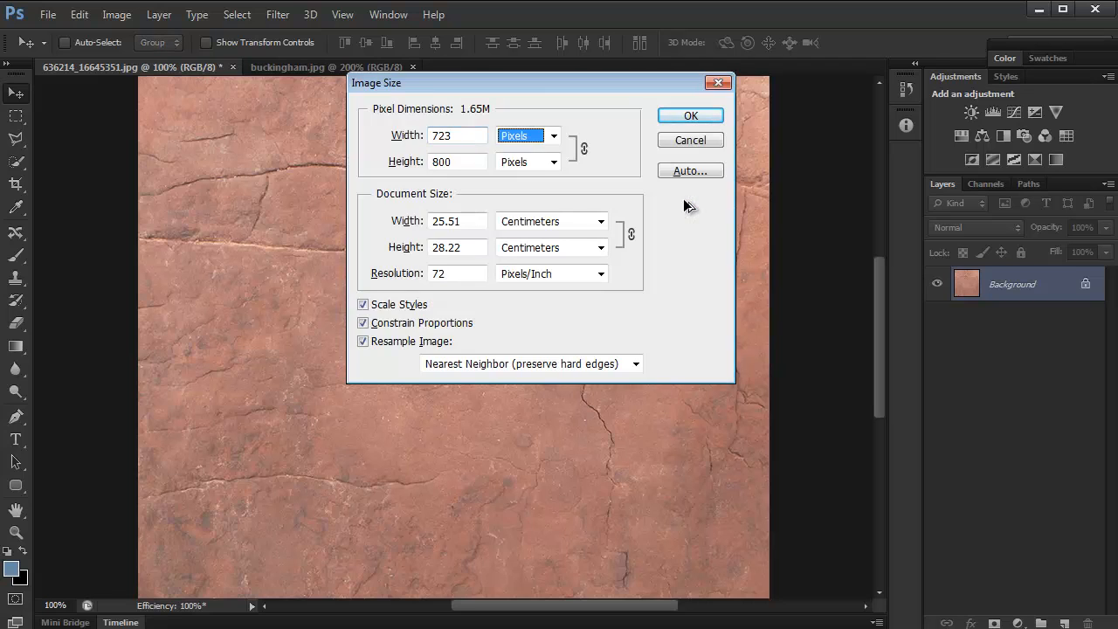
key(Tab)
key(Tab)
key(shift+Tab)
text(600)
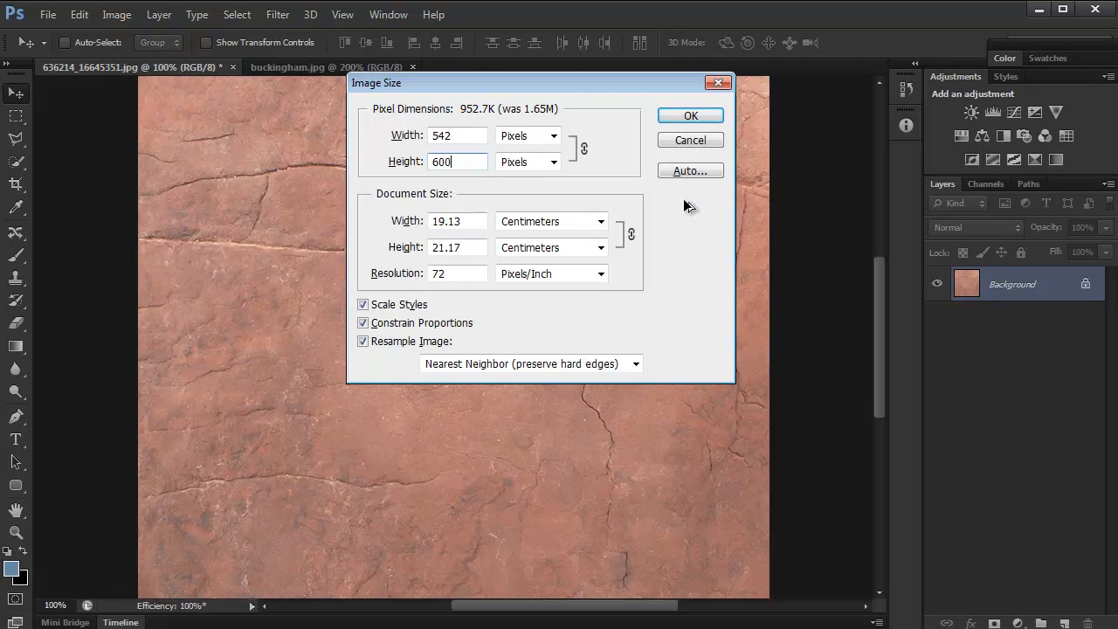
key(Return)
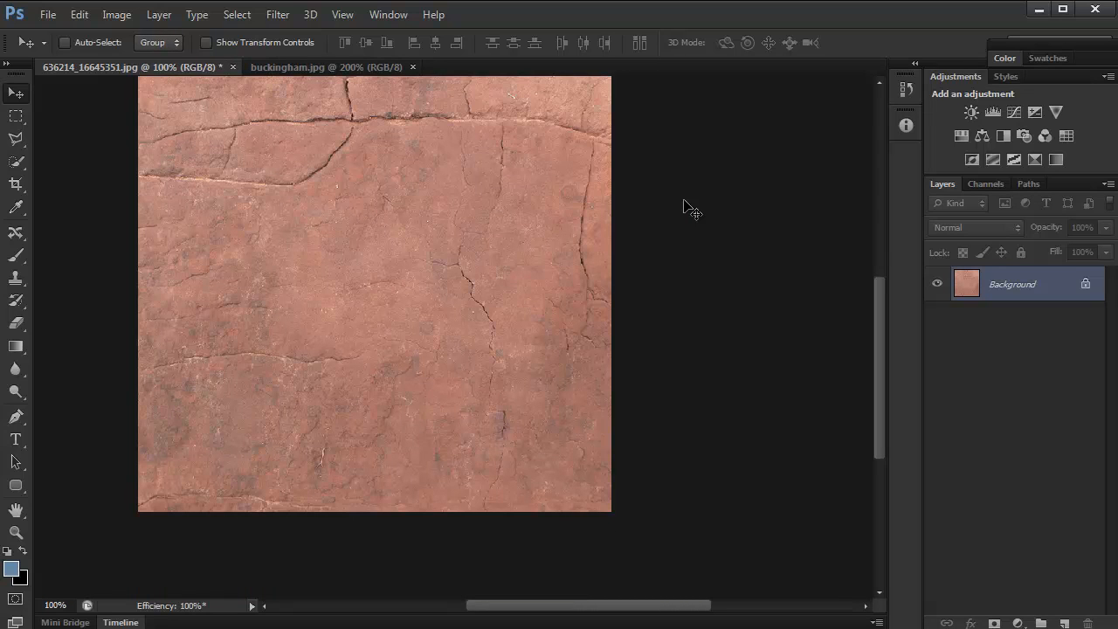
Reduce the wall texture image proportionally to a height of 550 pixels.
key(ctrl+0)
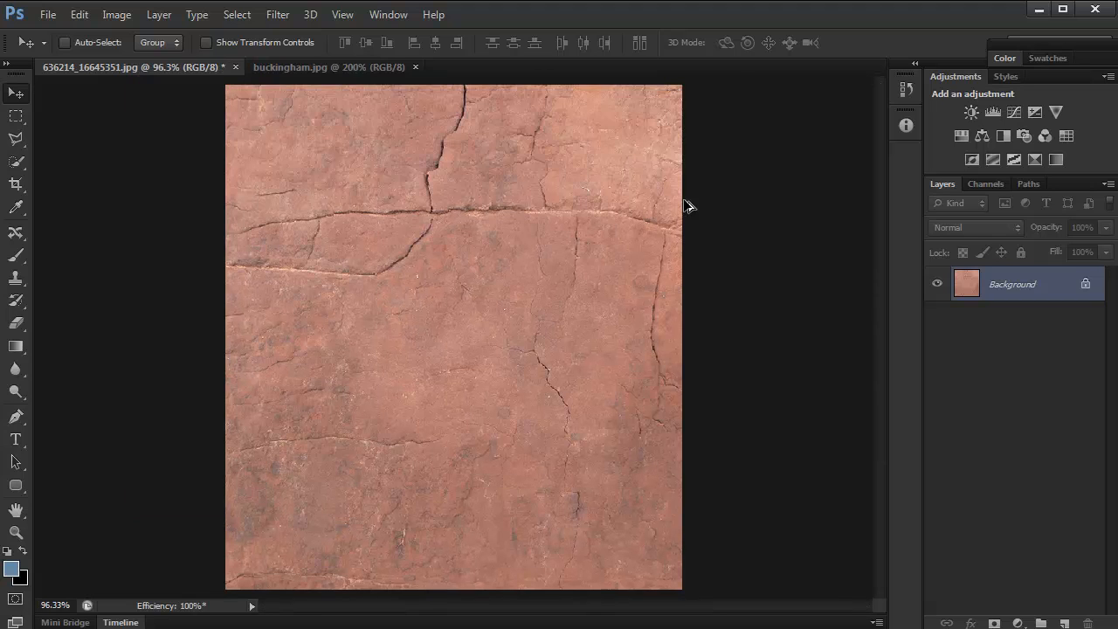
key(ctrl+alt+i)
key(Tab)
key(Tab)
text(550)
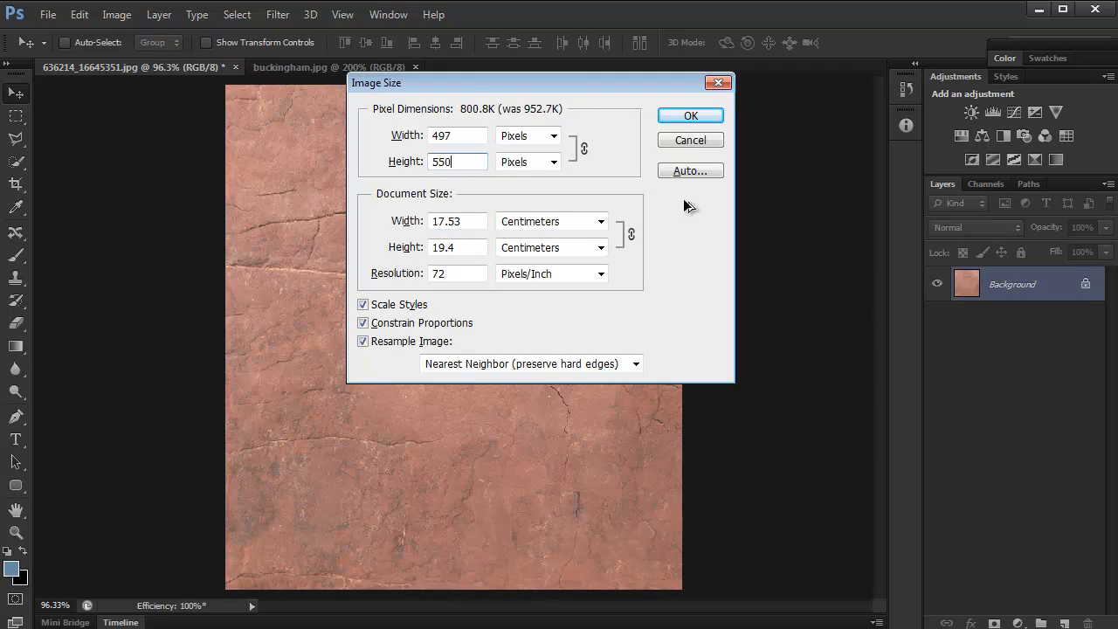
key(Return)
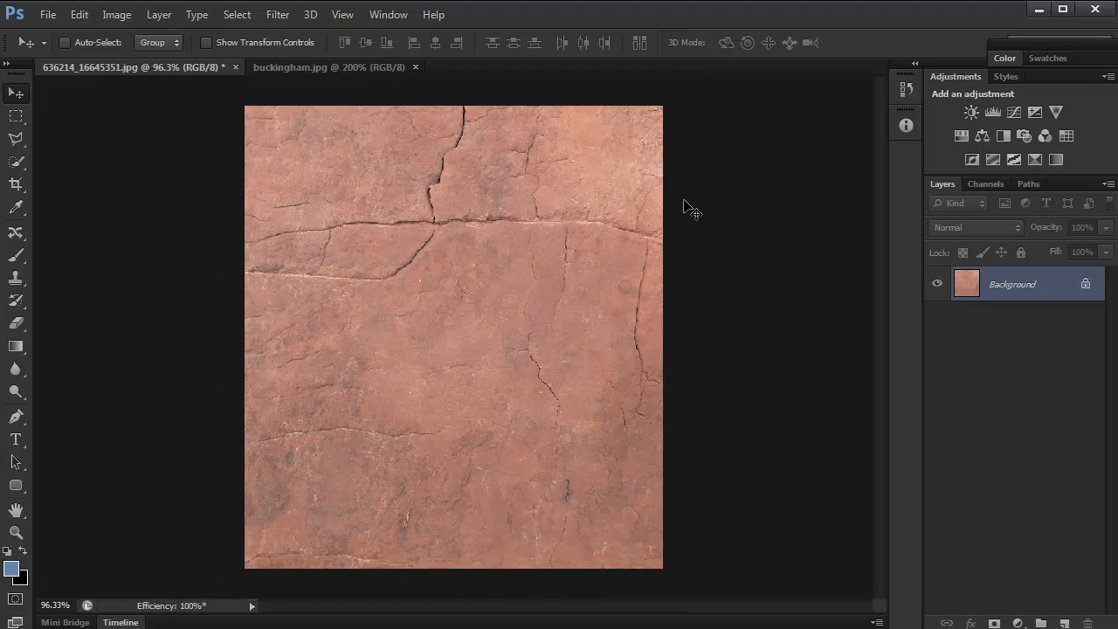
Copy the selected statue from buckingham.jpg onto the middle of the wall texture and convert its layer to a smart object.
key(ctrl+1)
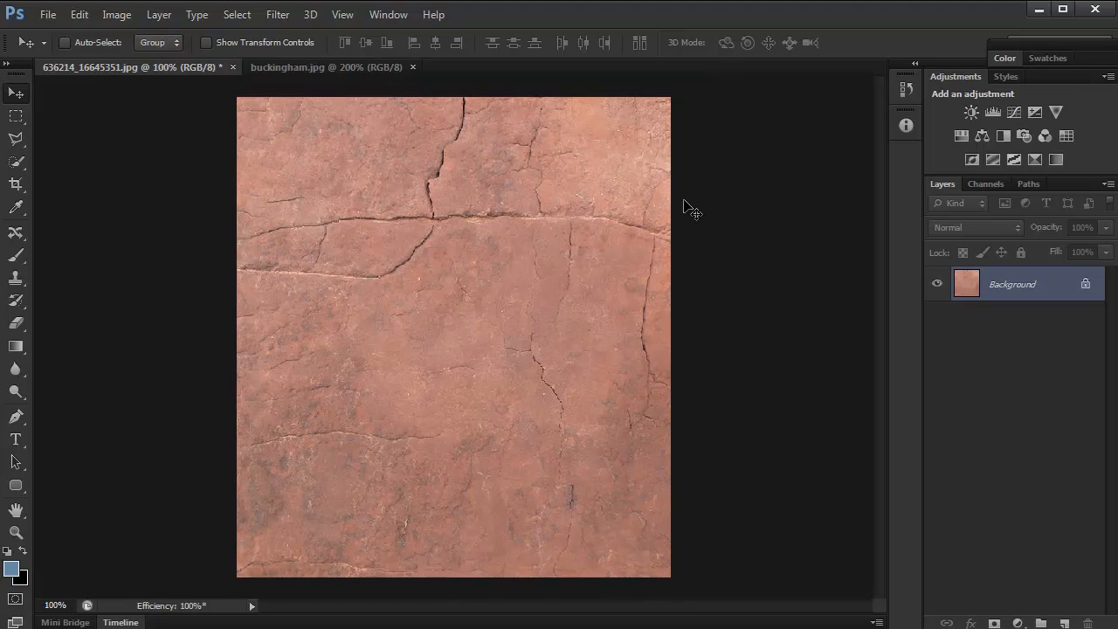
click(325, 66)
drag(472, 345, 496, 392)
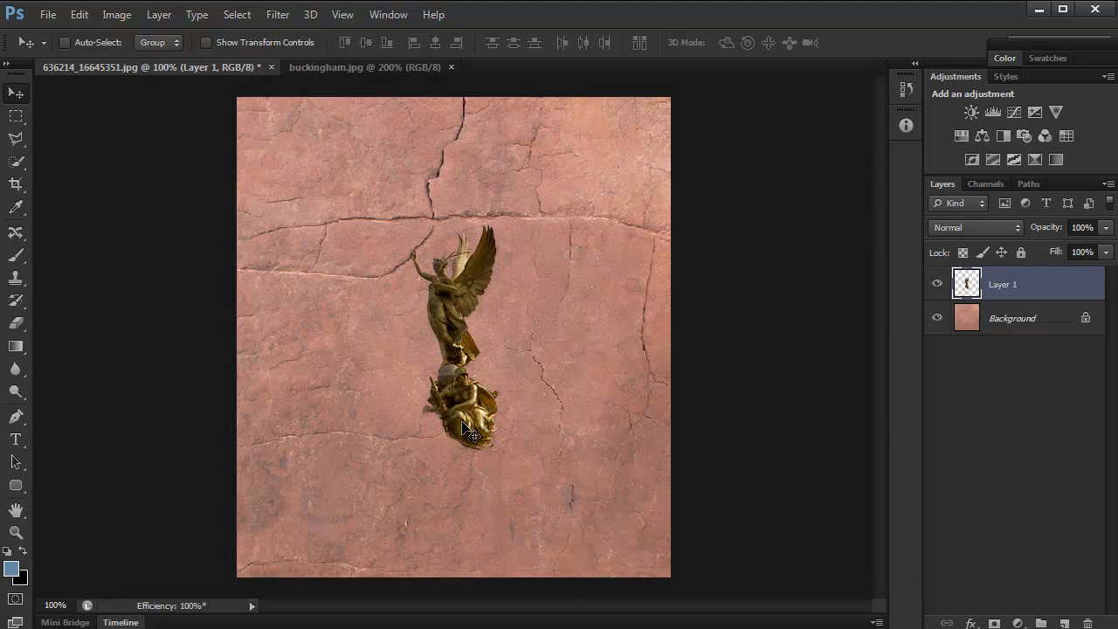
right_click(1042, 282)
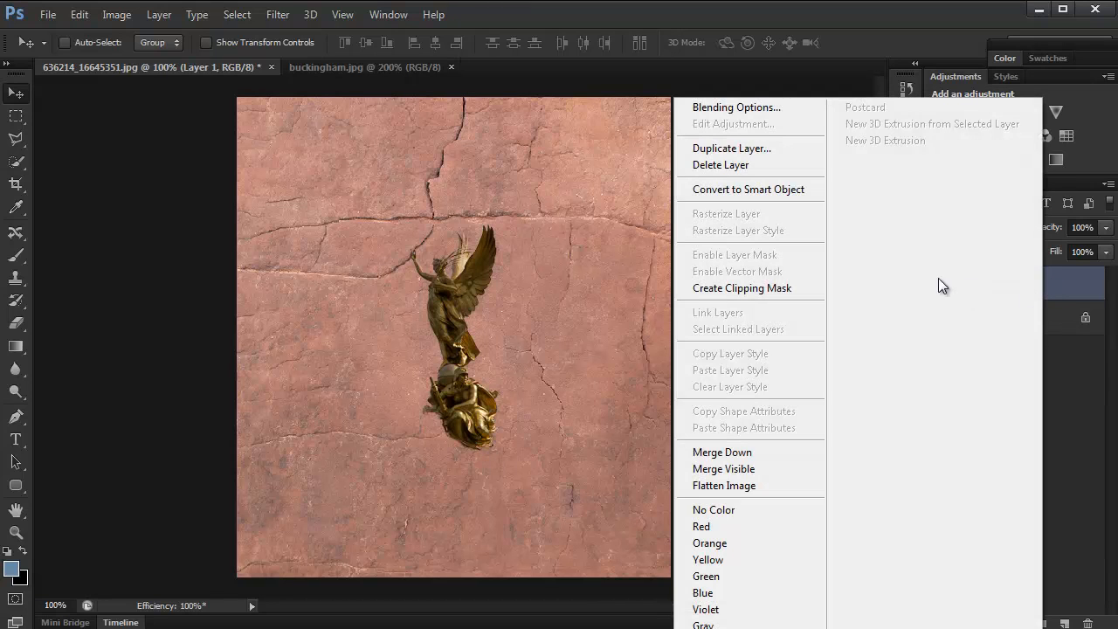
click(764, 189)
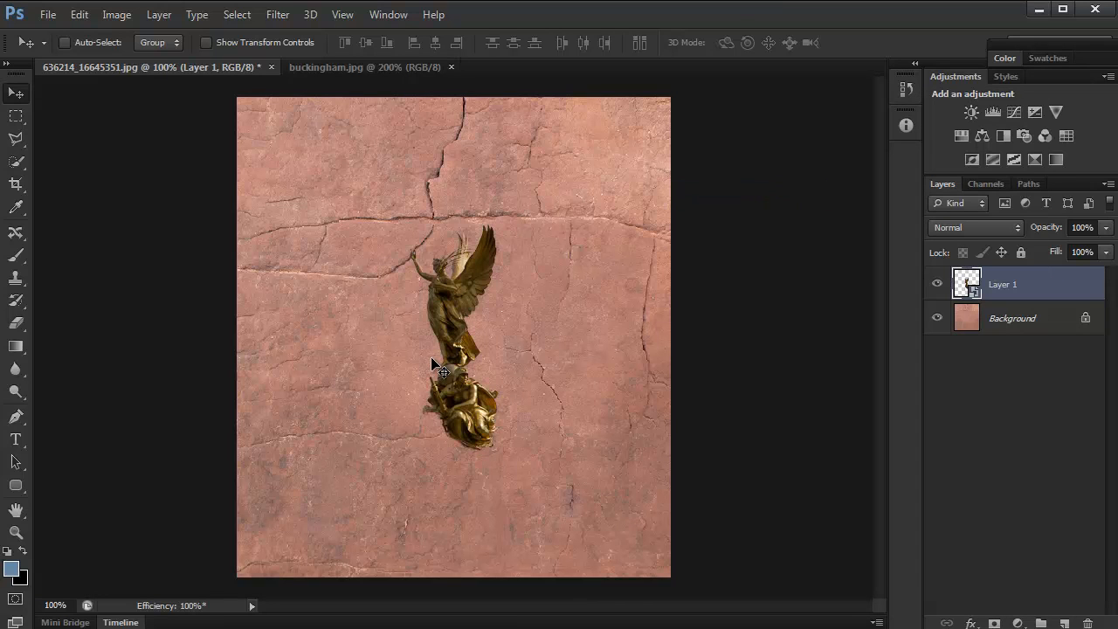
Enlarge the statue to about 186% so it spans most of the wall's height, and reposition it slightly right of centre.
key(ctrl+t)
drag(505, 222, 556, 103)
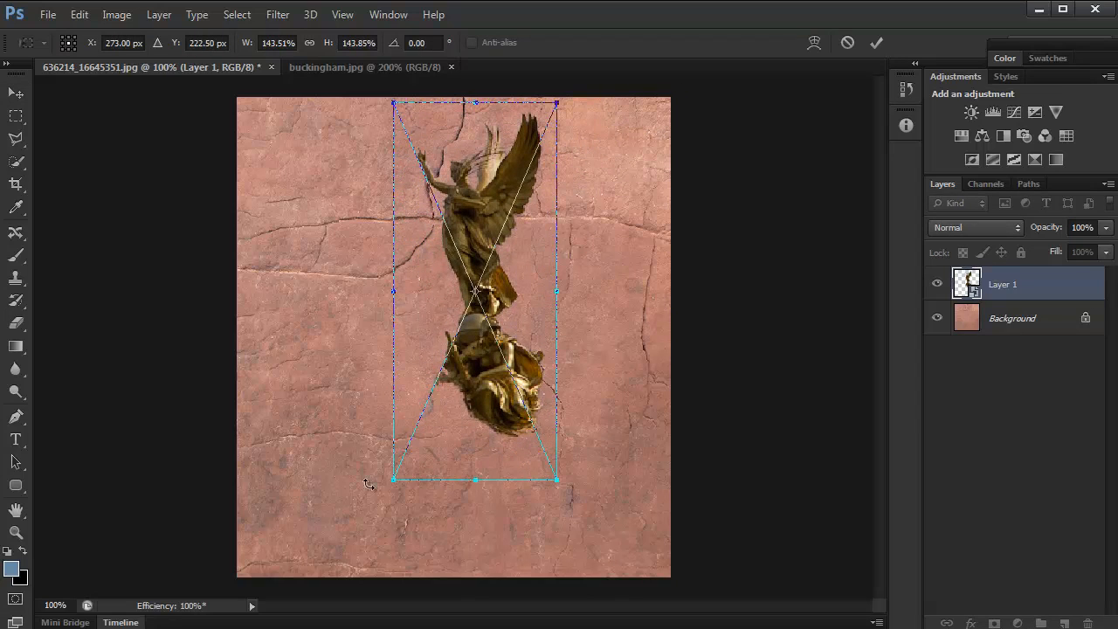
drag(393, 483, 314, 572)
key(Return)
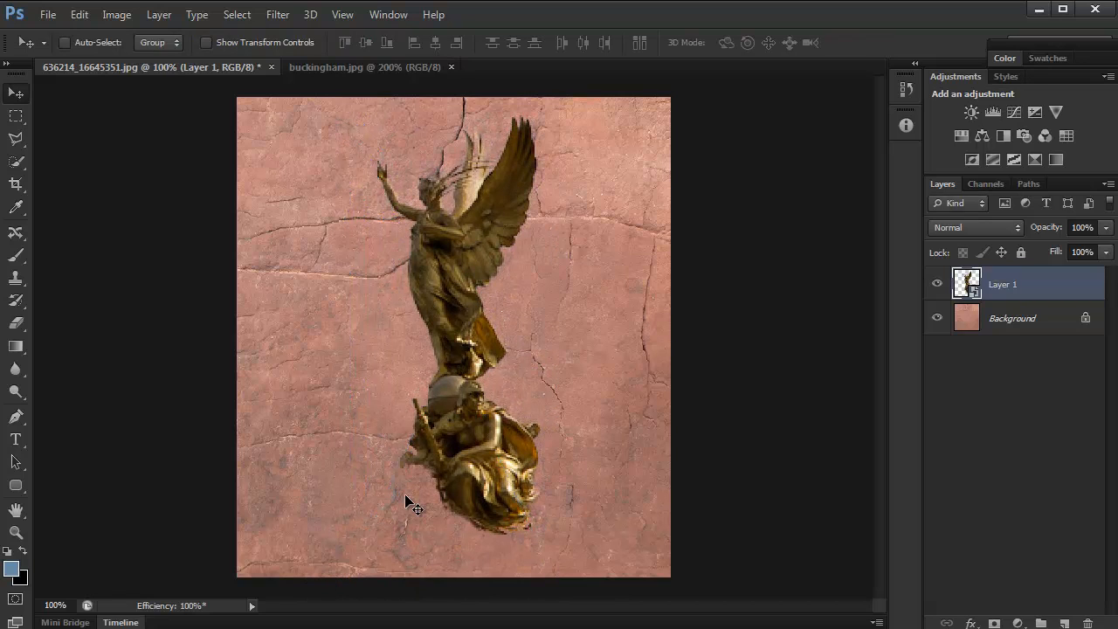
drag(466, 305, 473, 328)
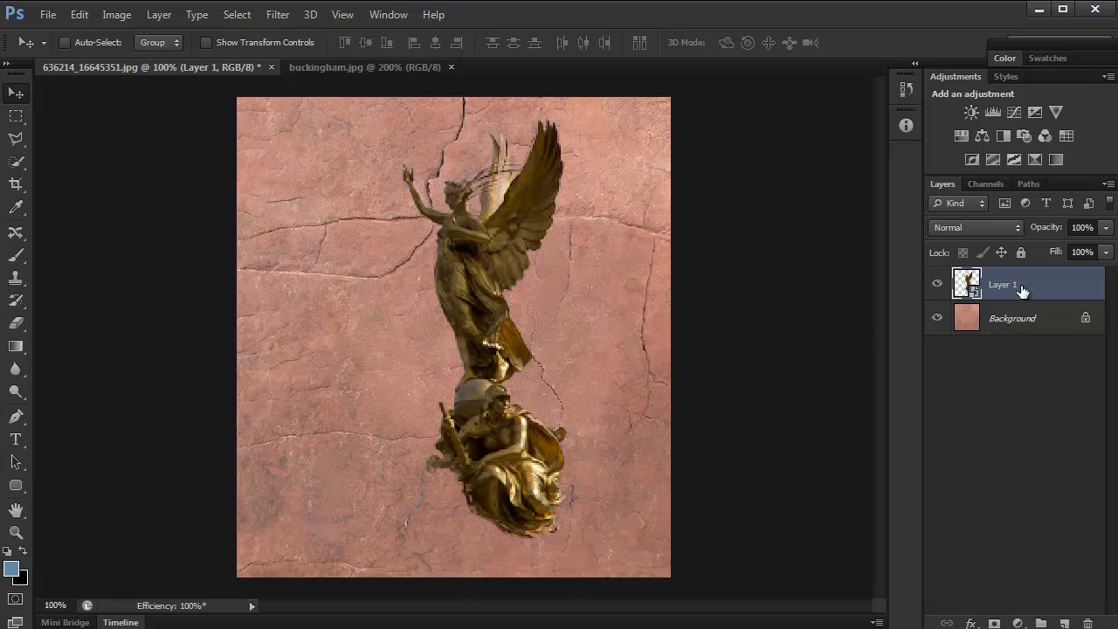
Duplicate the statue layer and hide the copy.
drag(1038, 283, 1047, 623)
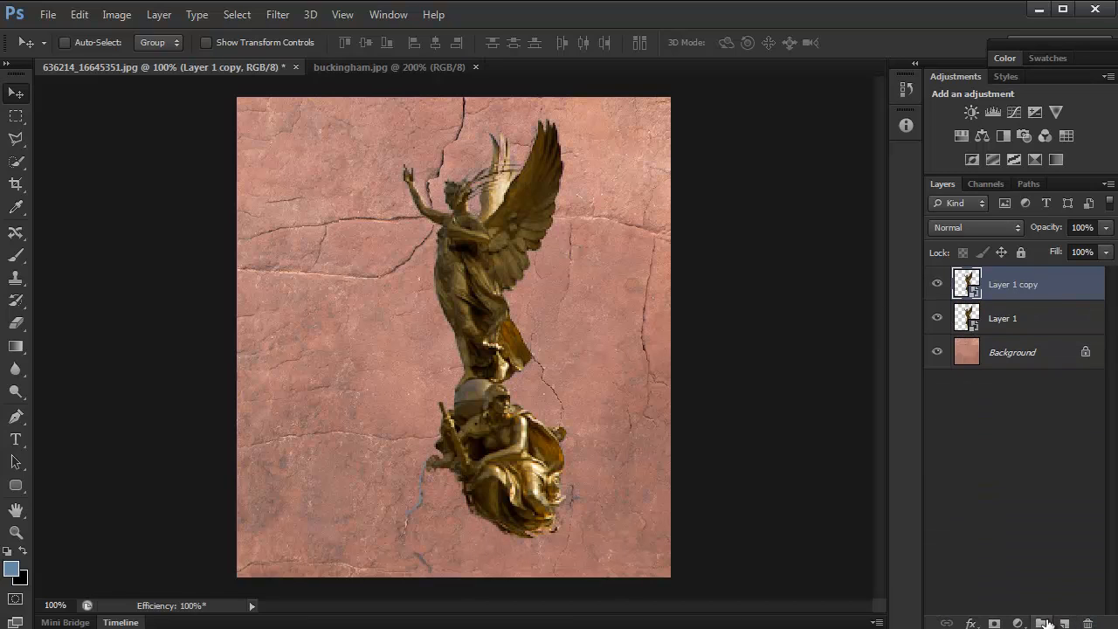
click(937, 285)
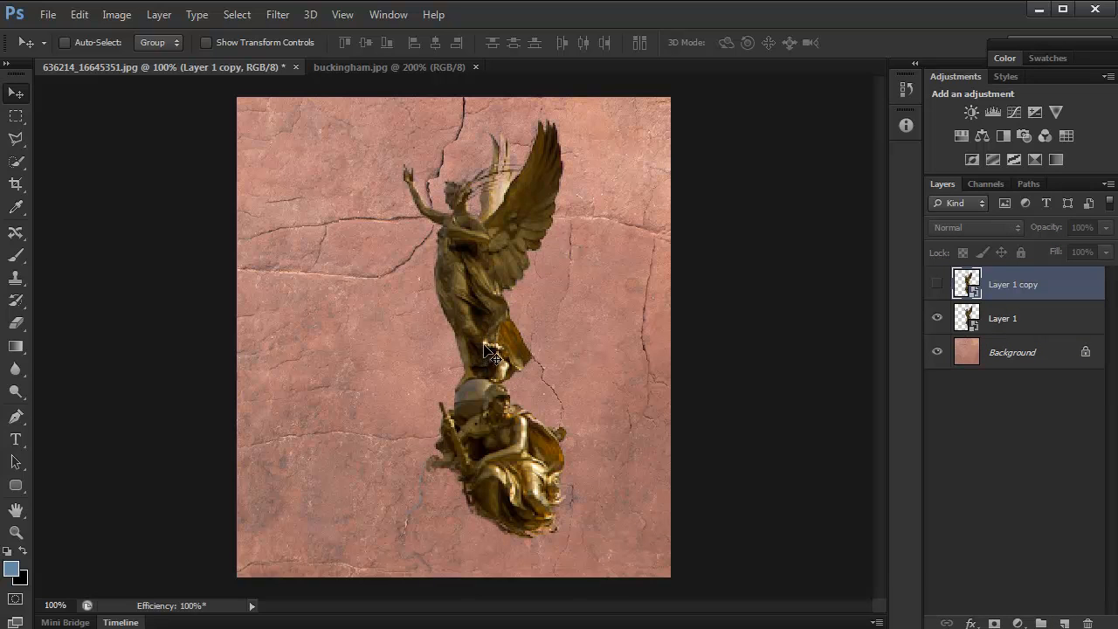
Enlarge the original statue layer until its wing reaches the canvas top and most of its base is cropped off below.
click(1000, 317)
key(ctrl+t)
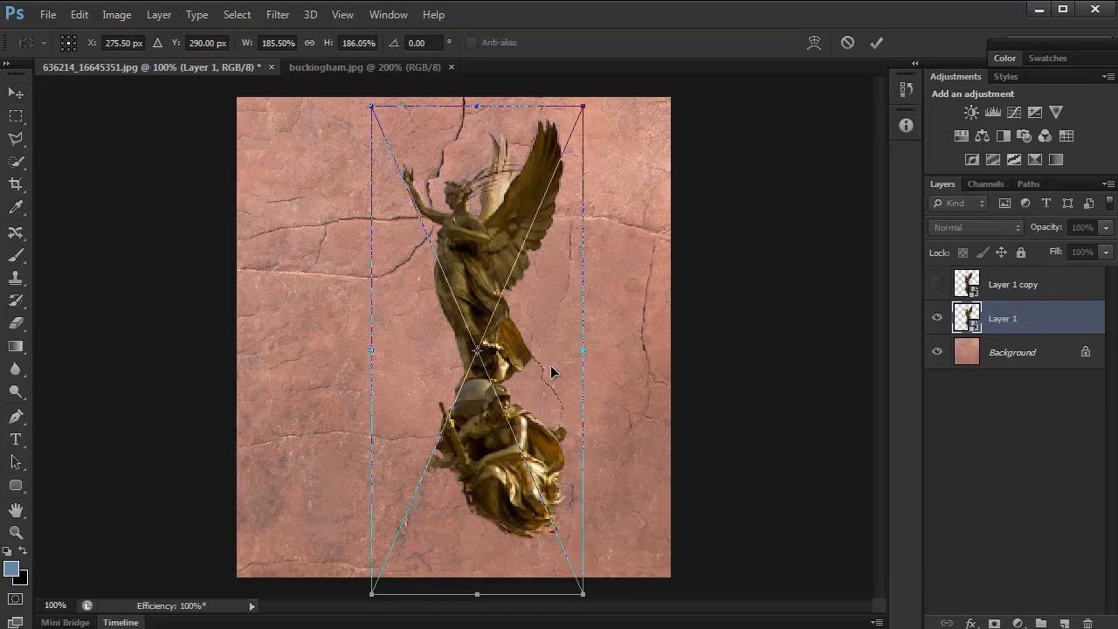
drag(583, 106, 602, 75)
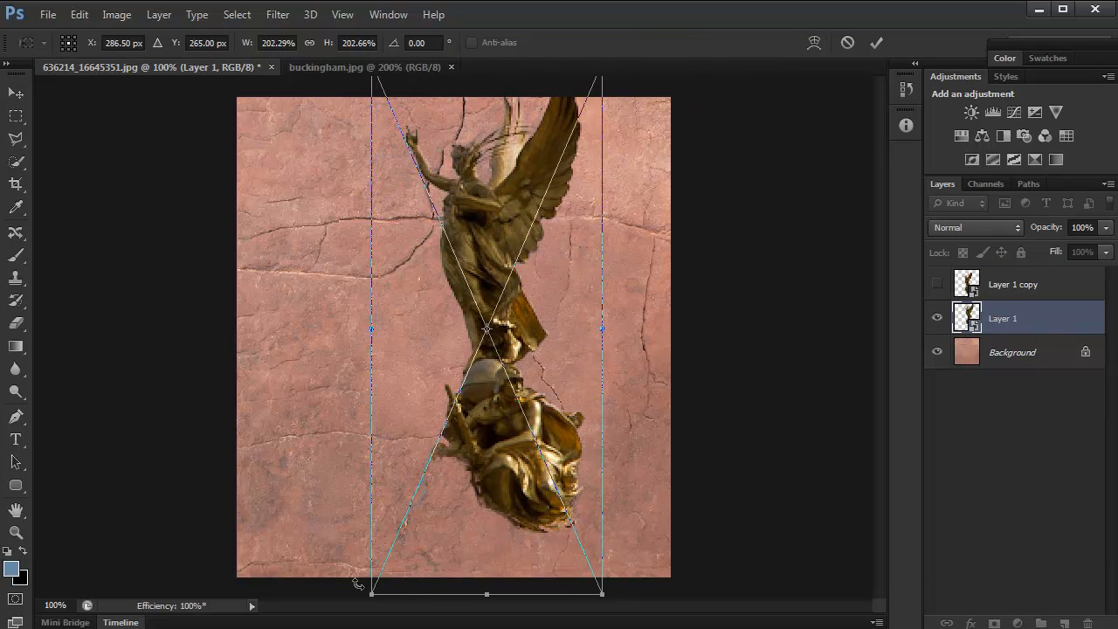
key(ctrl+minus)
drag(393, 524, 317, 568)
drag(485, 379, 449, 463)
drag(512, 233, 580, 154)
key(Return)
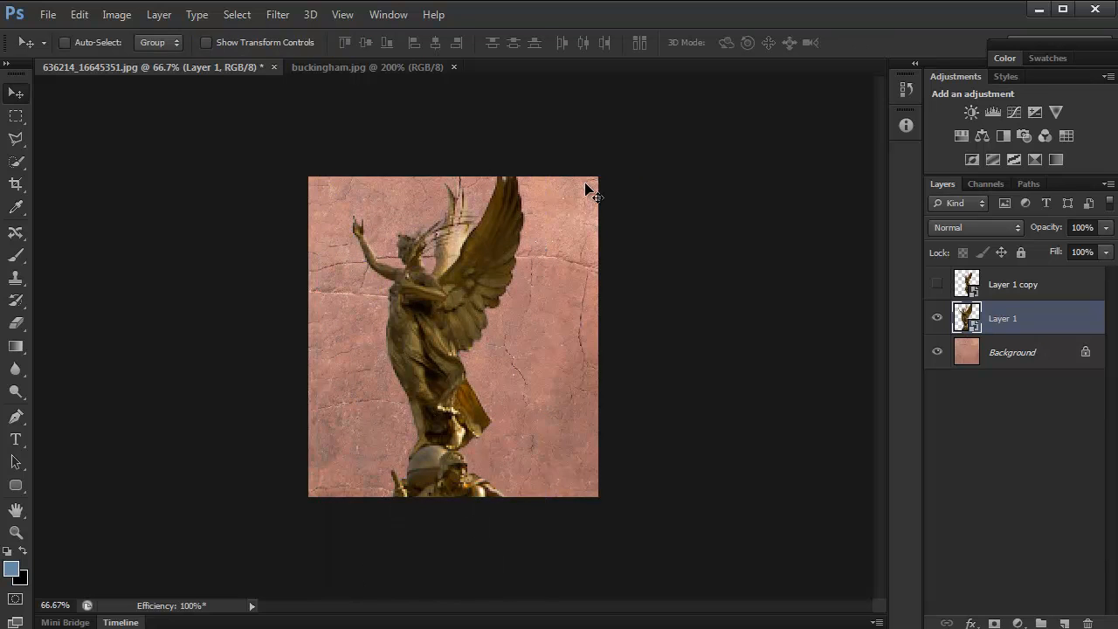
key(ctrl+plus)
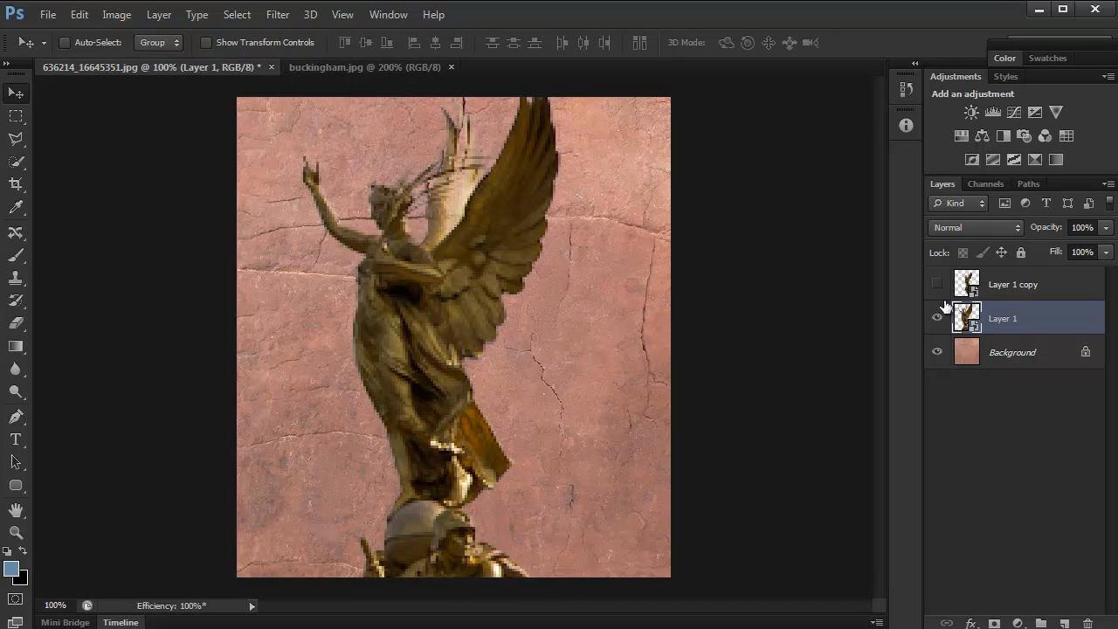
Try the Luminosity and Multiply blend modes on the large statue layer.
click(1015, 225)
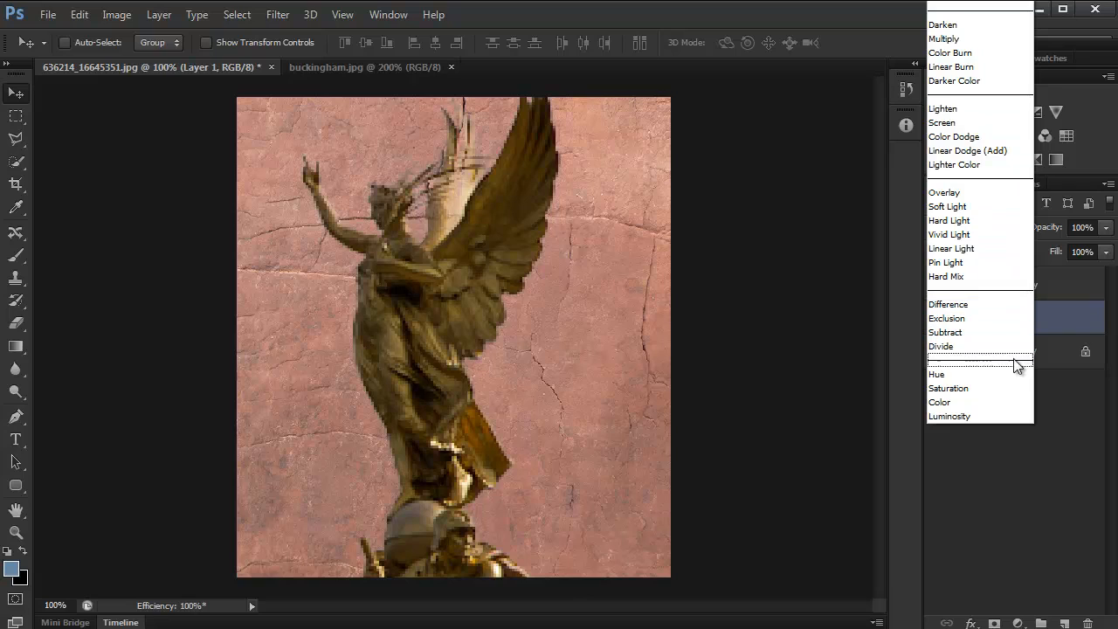
click(971, 414)
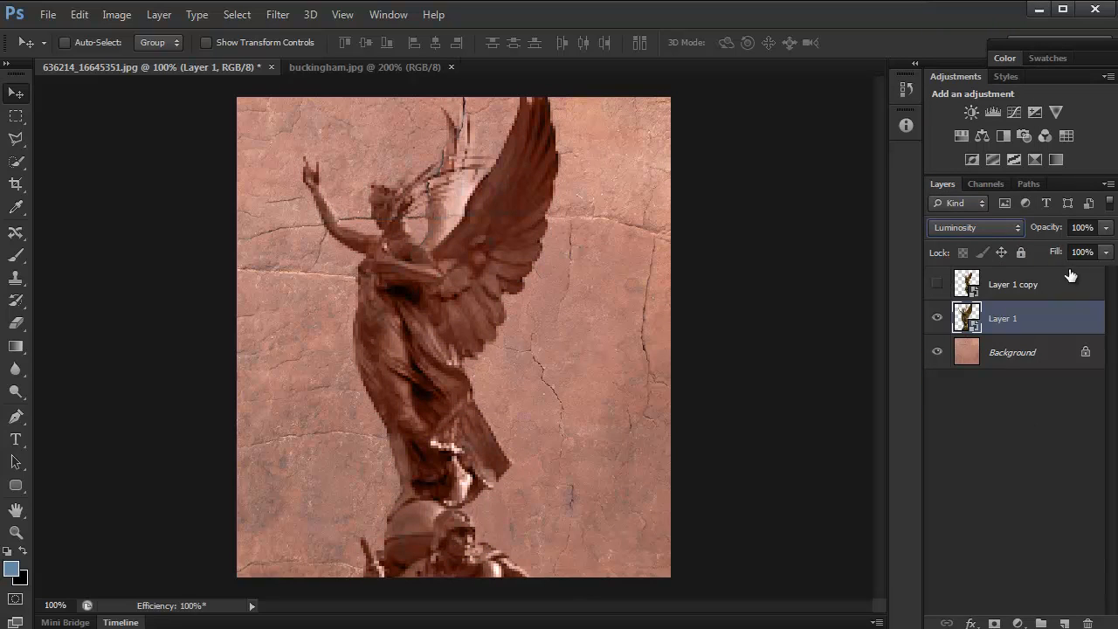
click(1015, 228)
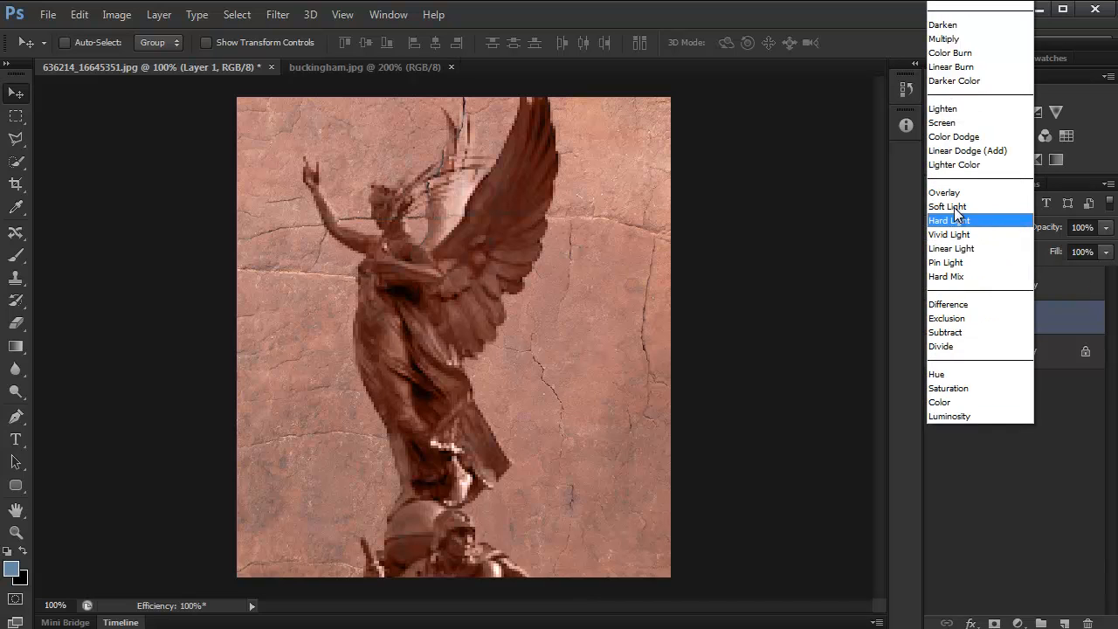
click(954, 39)
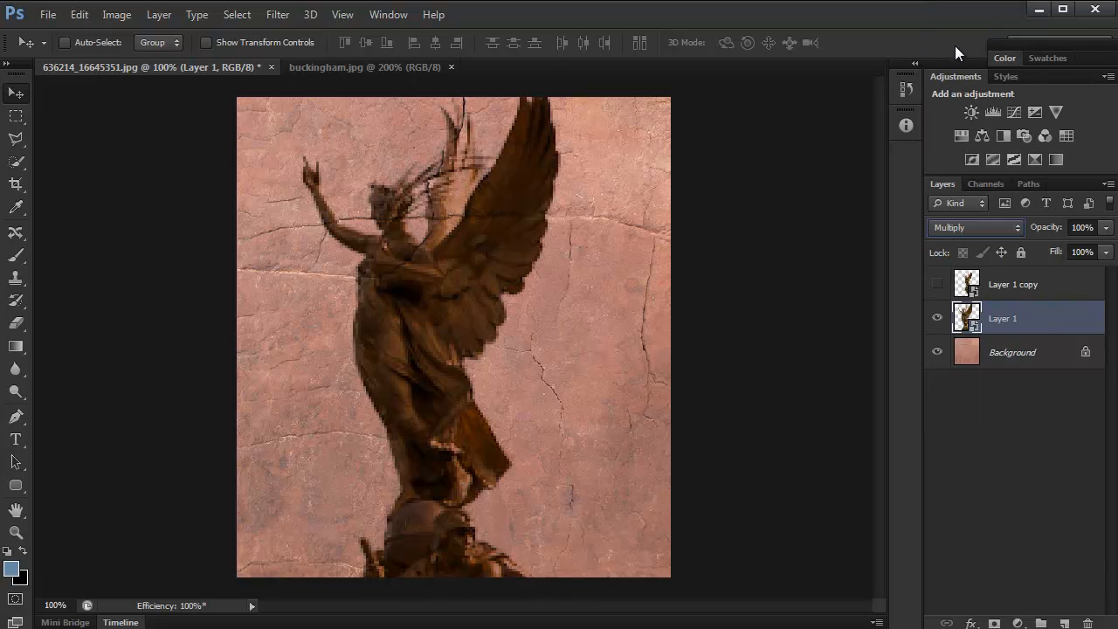
Set the large statue layer's blend mode to Soft Light.
click(1009, 226)
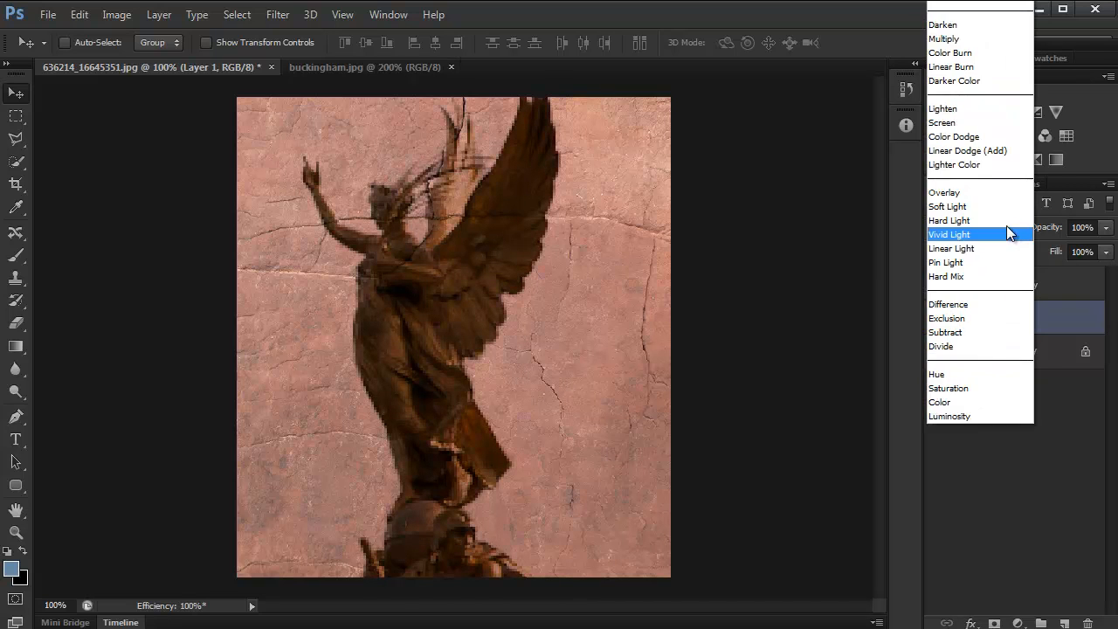
click(974, 206)
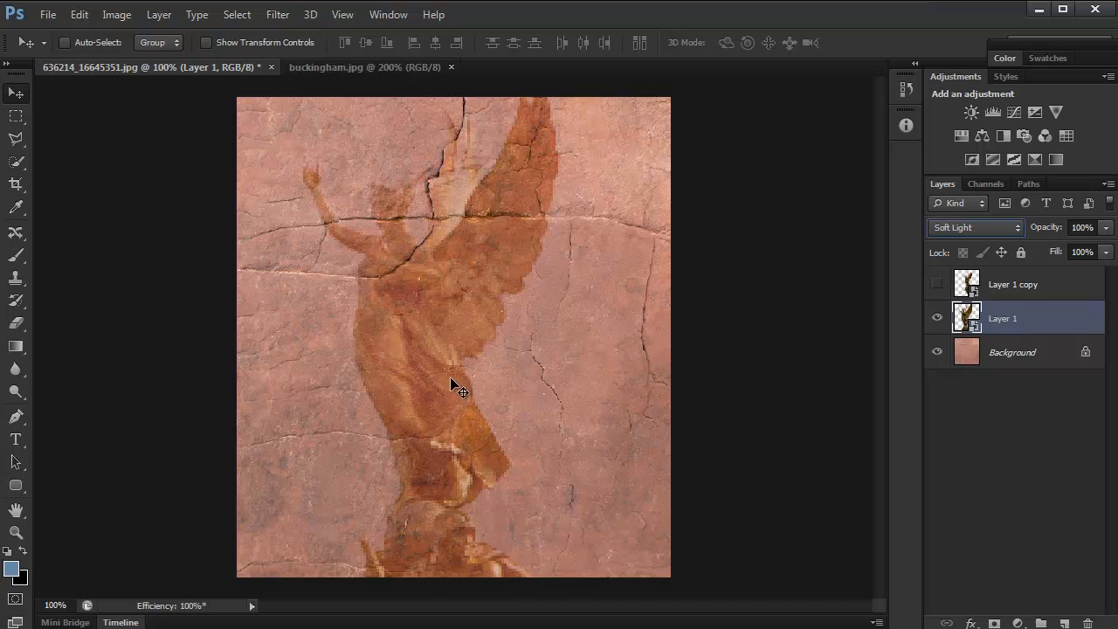
Show the duplicated statue layer again and move the smaller statue to the lower-right part of the wall.
click(938, 285)
click(1031, 291)
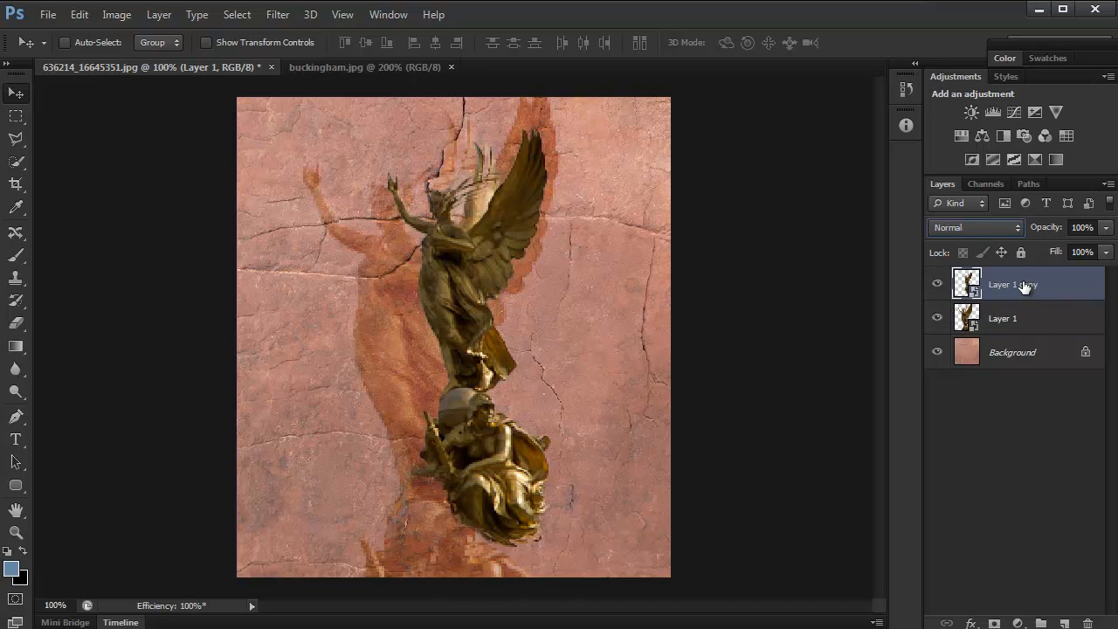
drag(465, 305, 577, 356)
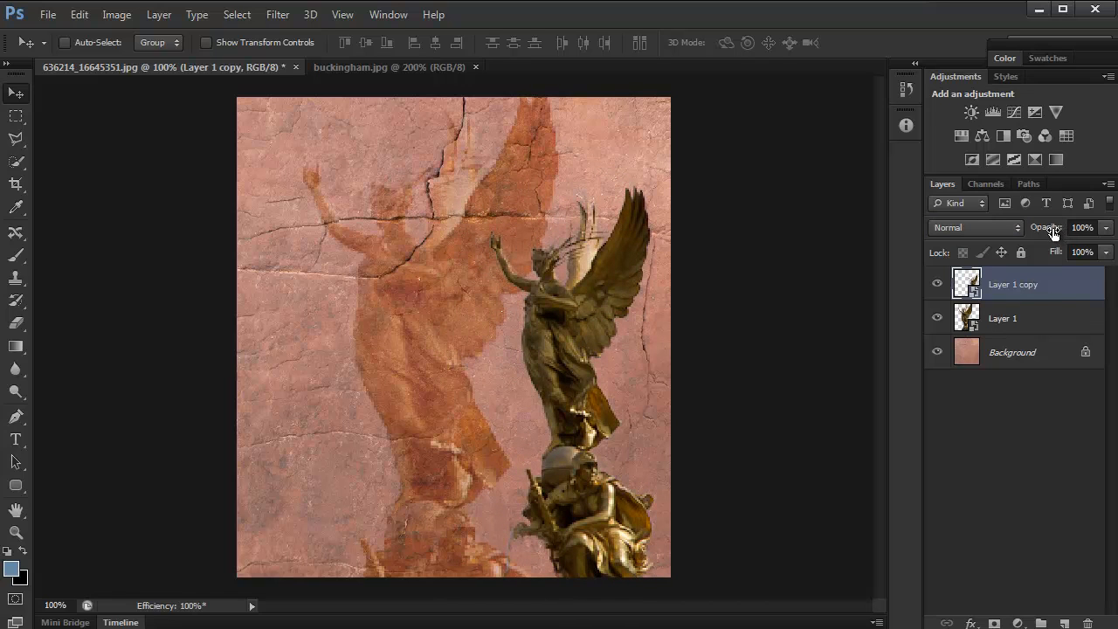
Slightly lower the small statue layer's opacity and reduce the large Soft Light statue layer's opacity to 74%.
drag(1049, 229, 1048, 231)
click(1022, 325)
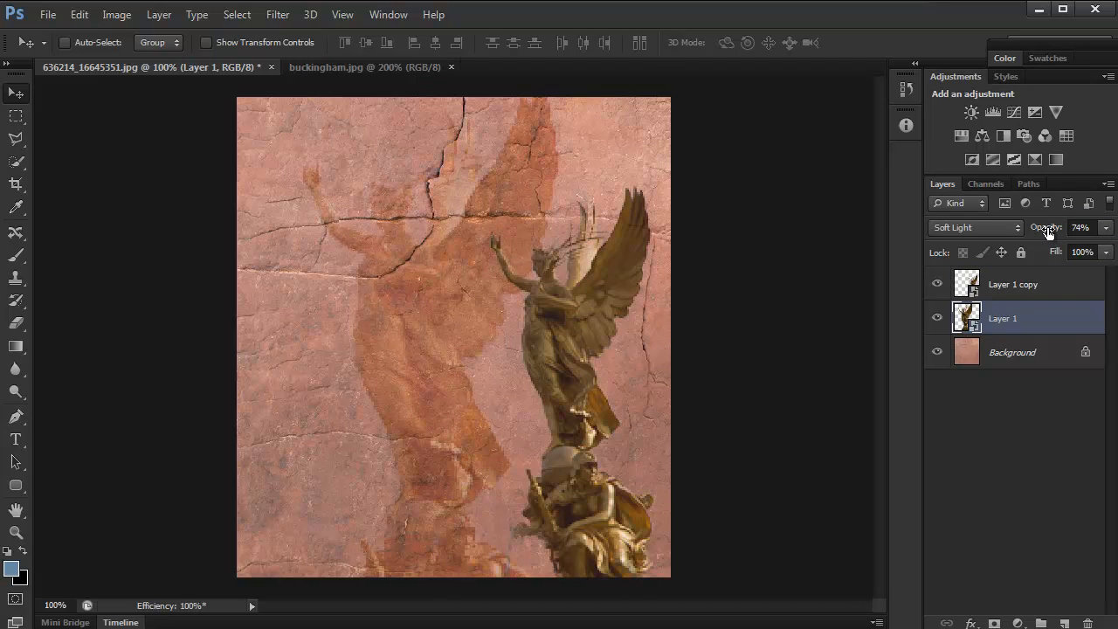